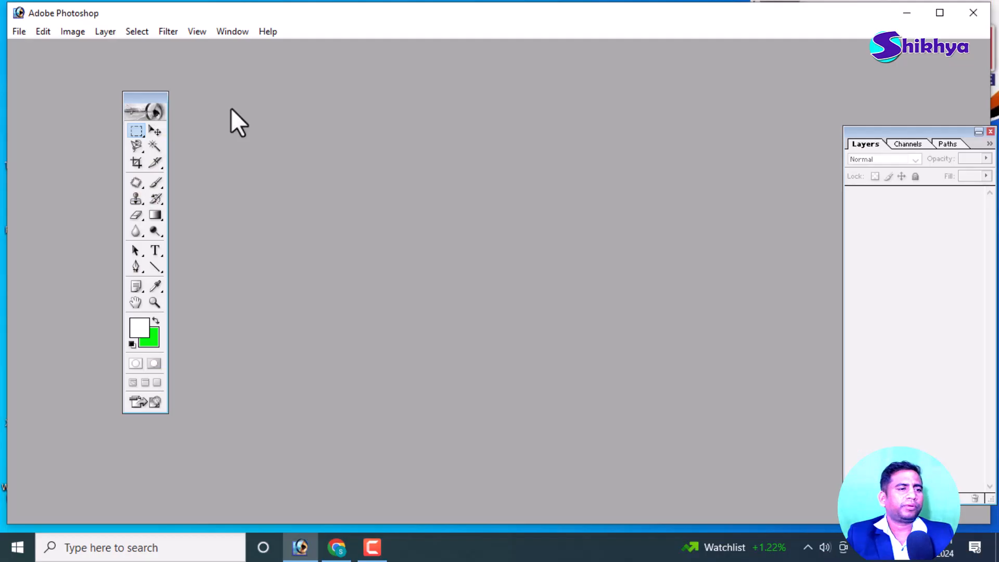
# - Reposition the toolbox within the workspace and maximize the program window
pyautogui.moveTo(156, 94); pyautogui.dragTo(538, 113)
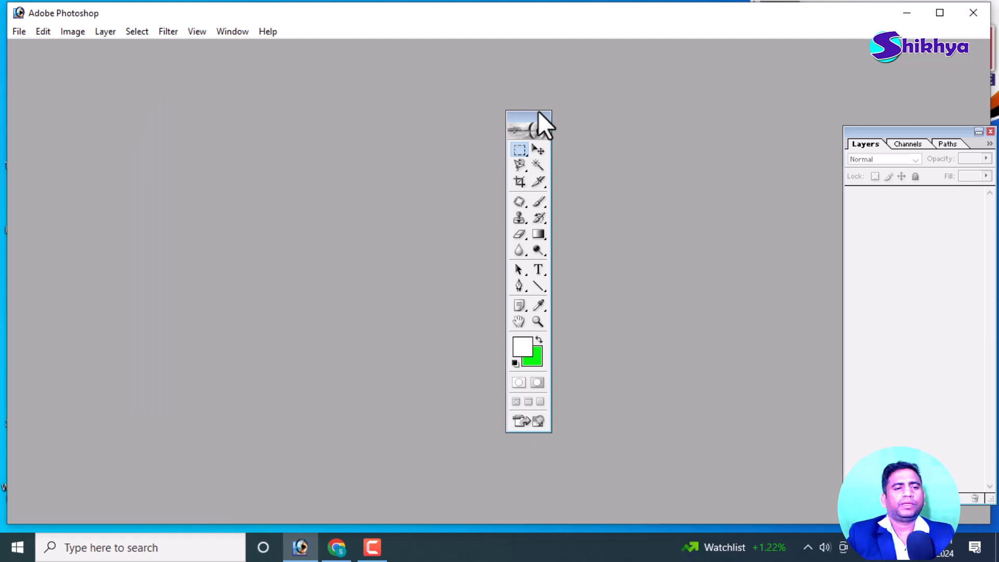
pyautogui.moveTo(533, 114); pyautogui.dragTo(600, 108)
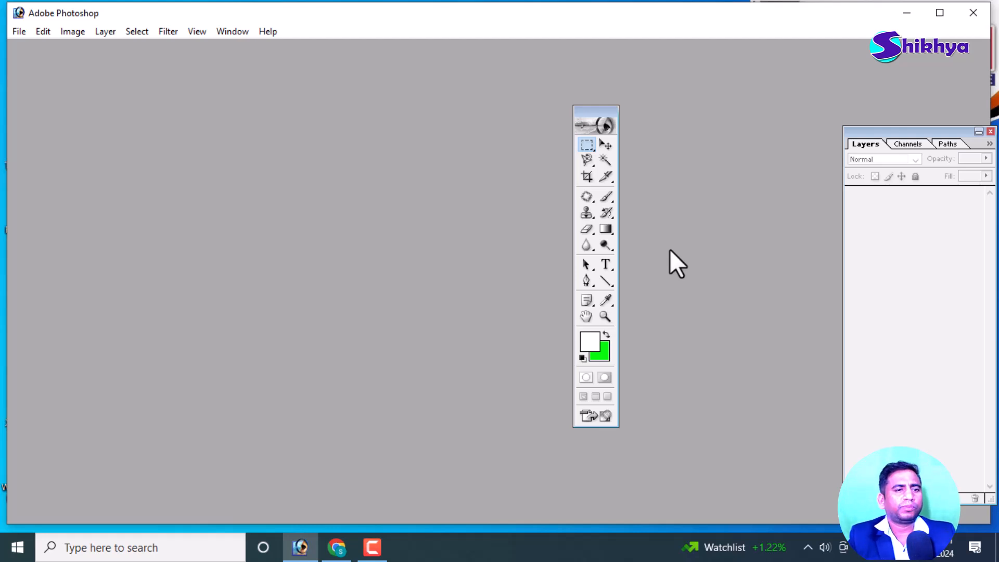
pyautogui.moveTo(541, 94); pyautogui.dragTo(498, 83)
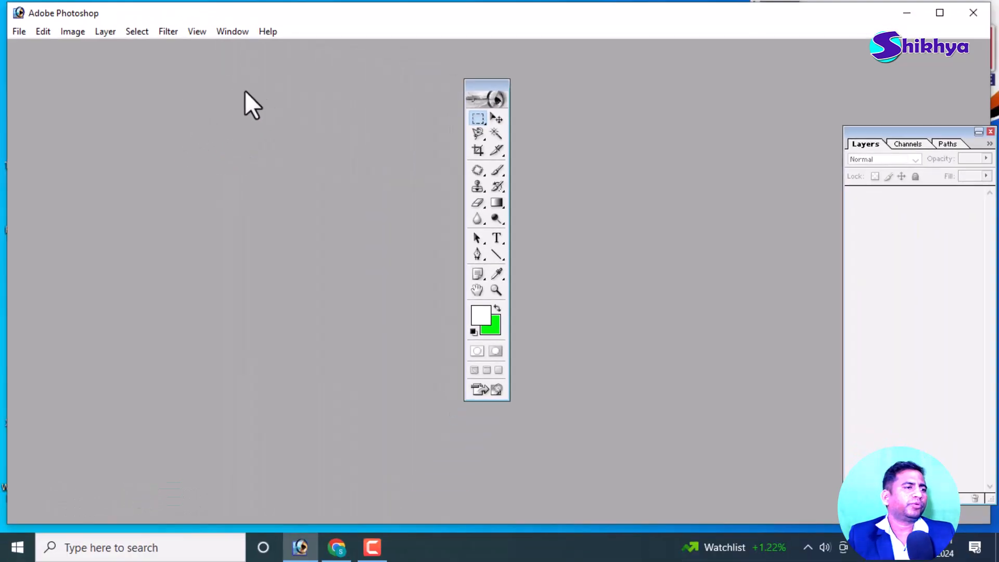
pyautogui.moveTo(477, 93); pyautogui.dragTo(223, 98)
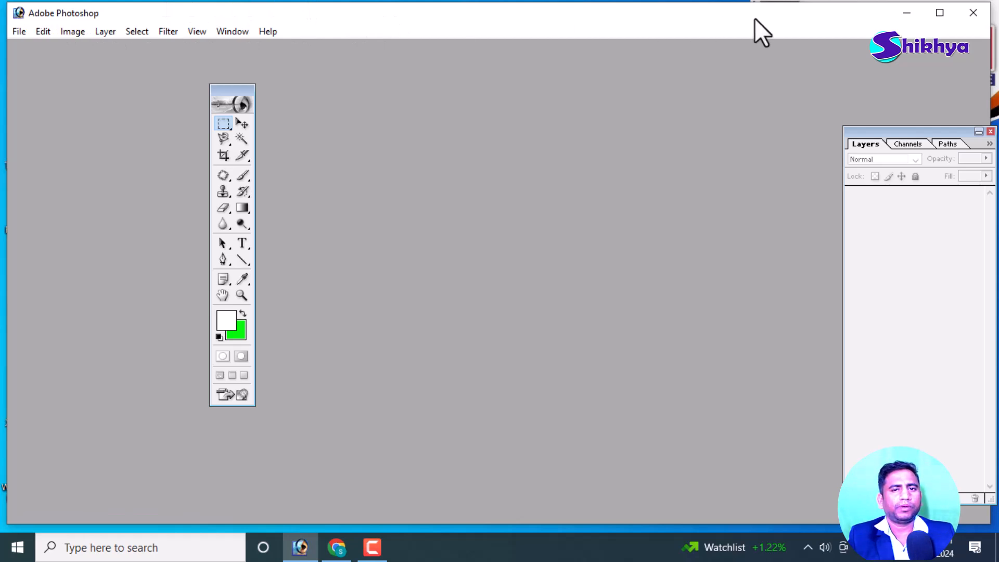
pyautogui.click(938, 13)
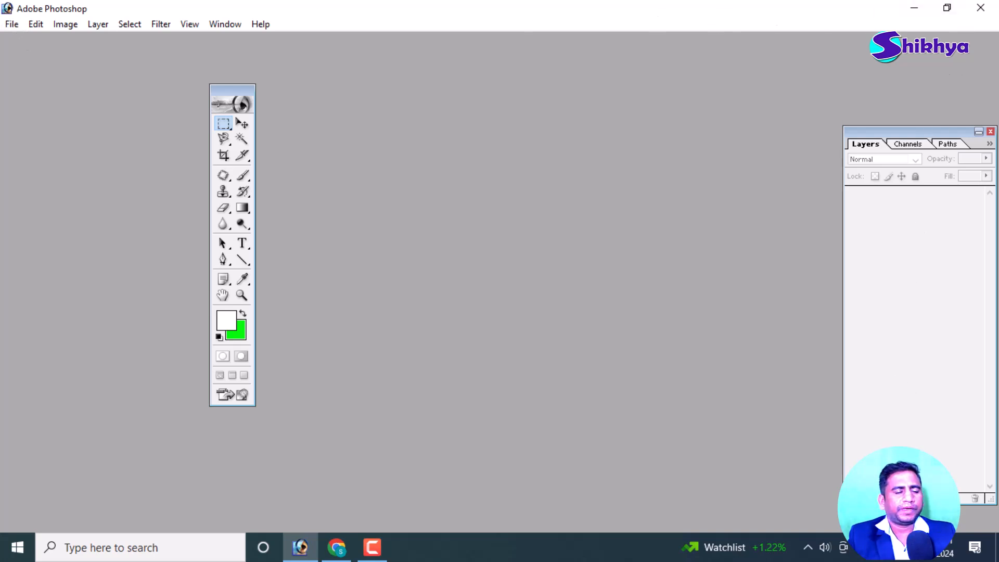
# - Close the Layers palette, move the toolbox to the middle of the workspace and hide it
pyautogui.moveTo(248, 90); pyautogui.dragTo(338, 110)
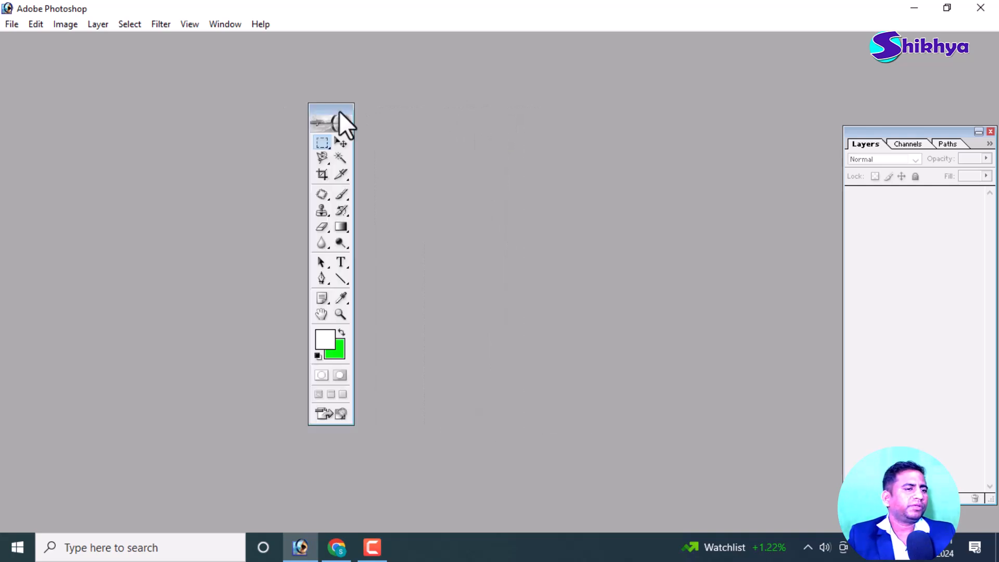
pyautogui.moveTo(909, 133); pyautogui.dragTo(724, 107)
pyautogui.click(804, 105)
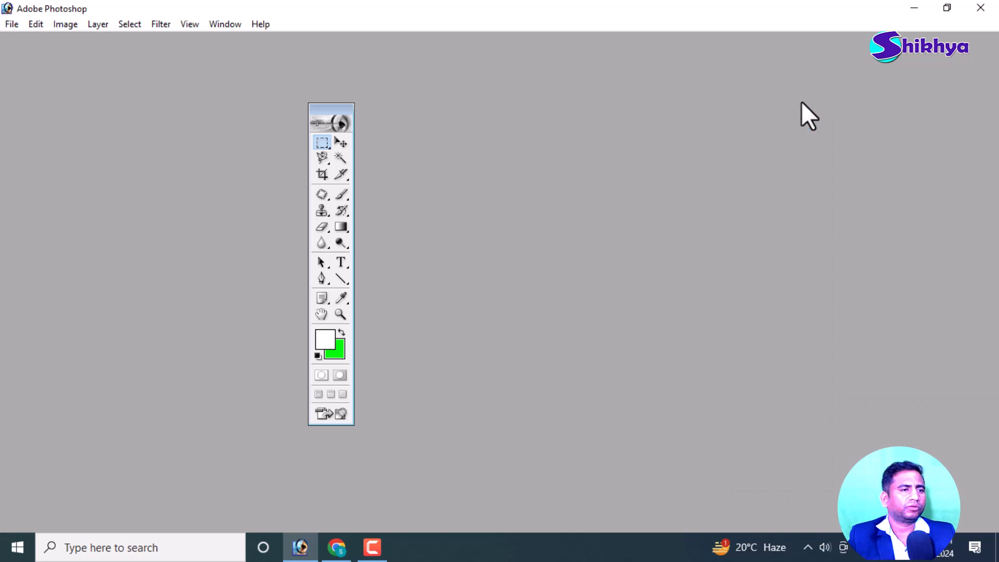
pyautogui.moveTo(329, 106); pyautogui.dragTo(508, 103)
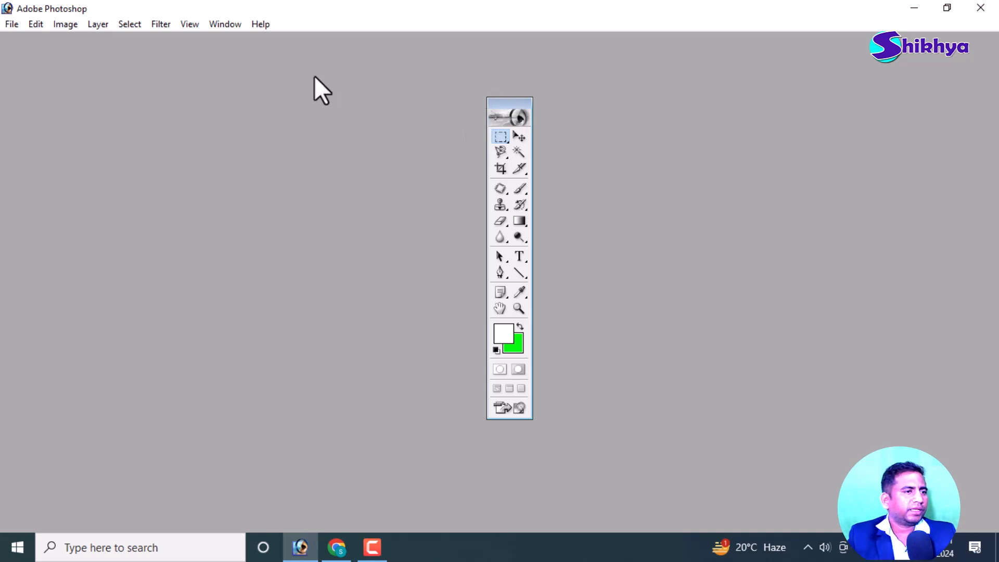
pyautogui.click(225, 24)
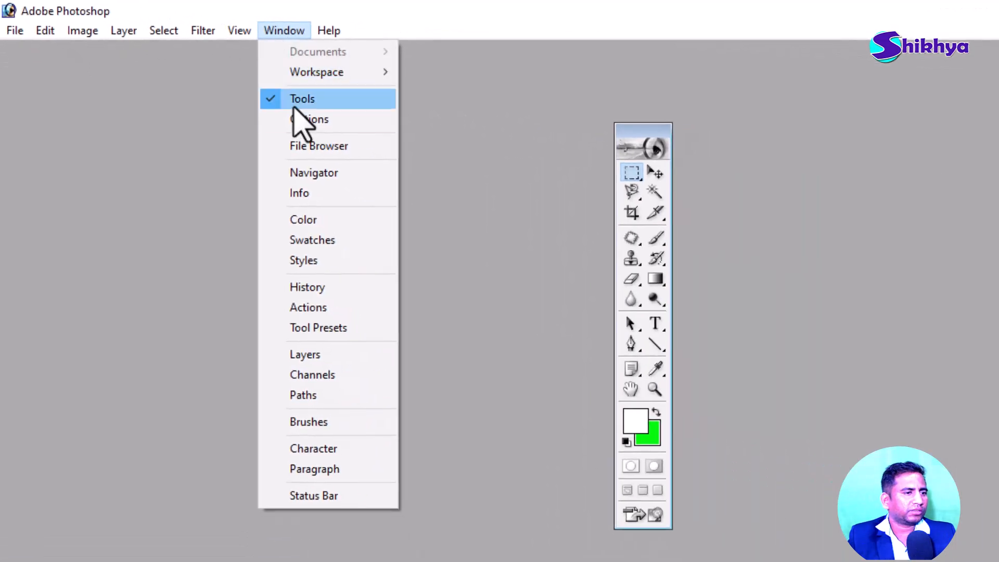
pyautogui.click(294, 100)
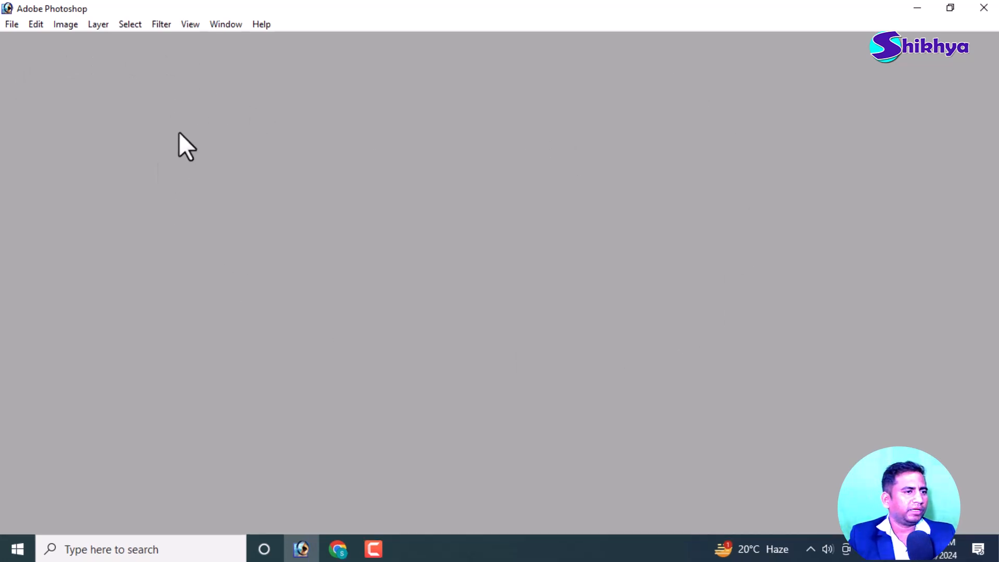
# - Show the Layers palette and the toolbox again
pyautogui.click(237, 24)
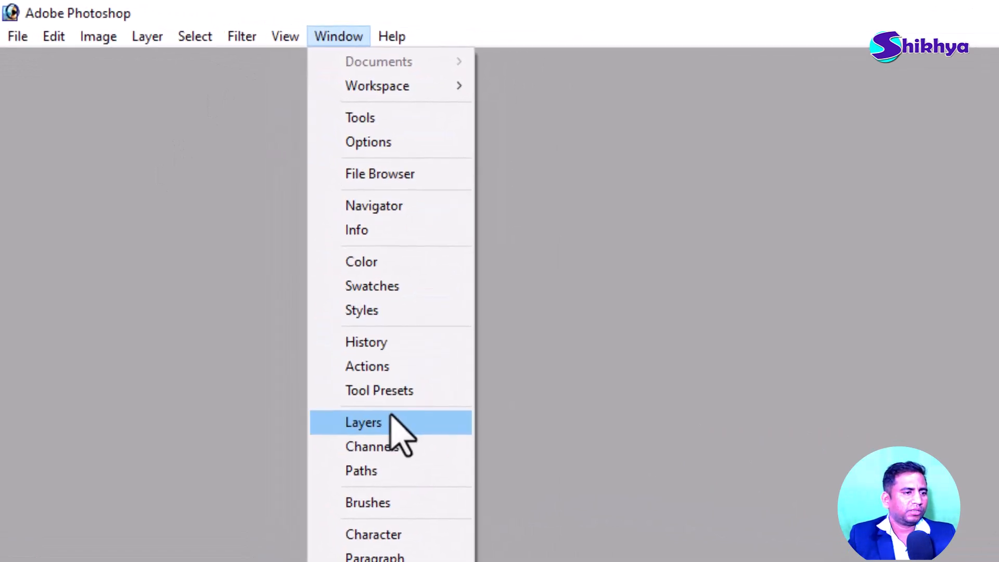
pyautogui.click(338, 355)
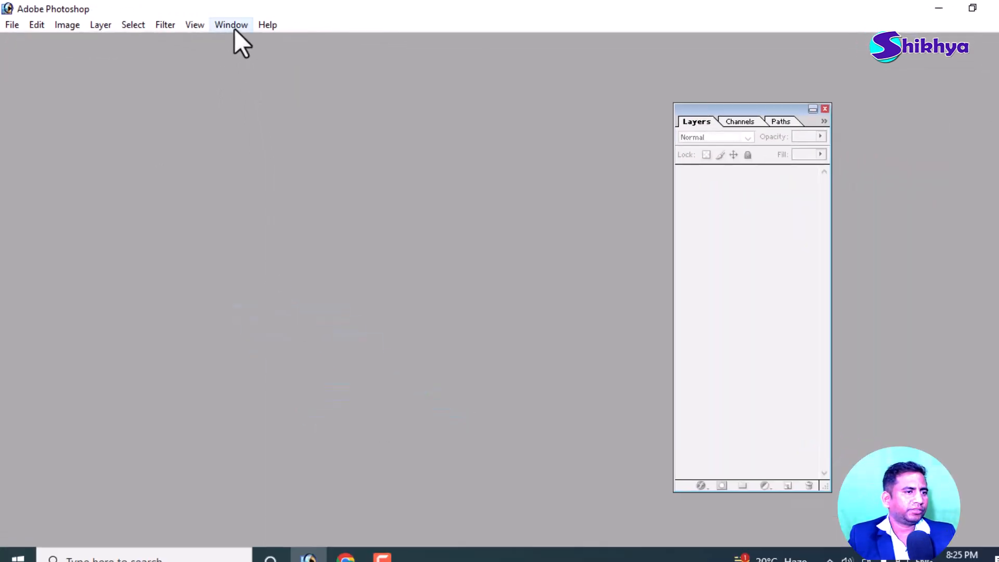
pyautogui.click(234, 29)
pyautogui.click(249, 82)
# - Show the History palette and the Color and Styles palettes, leaving Styles in front
pyautogui.click(239, 29)
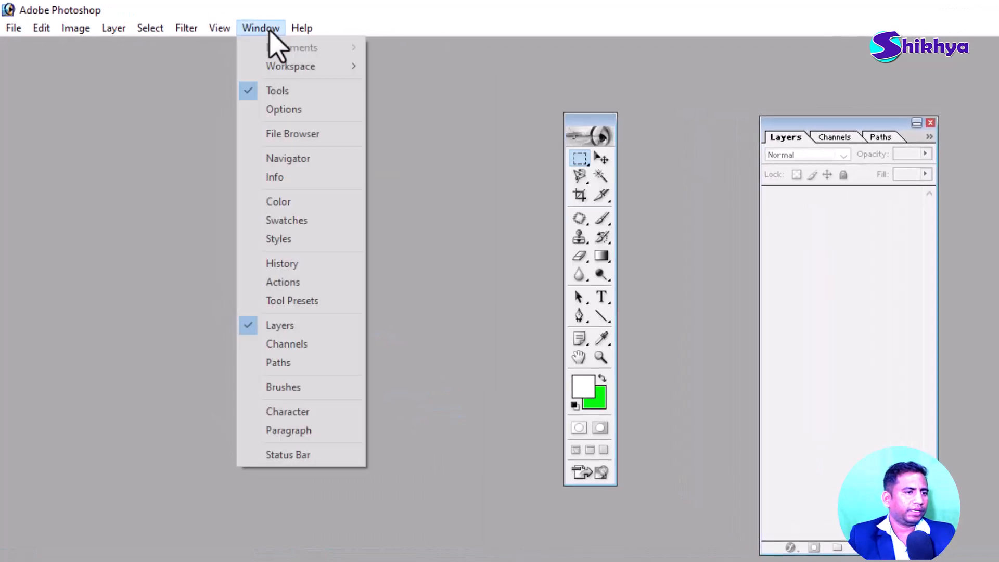
pyautogui.click(282, 264)
pyautogui.click(261, 27)
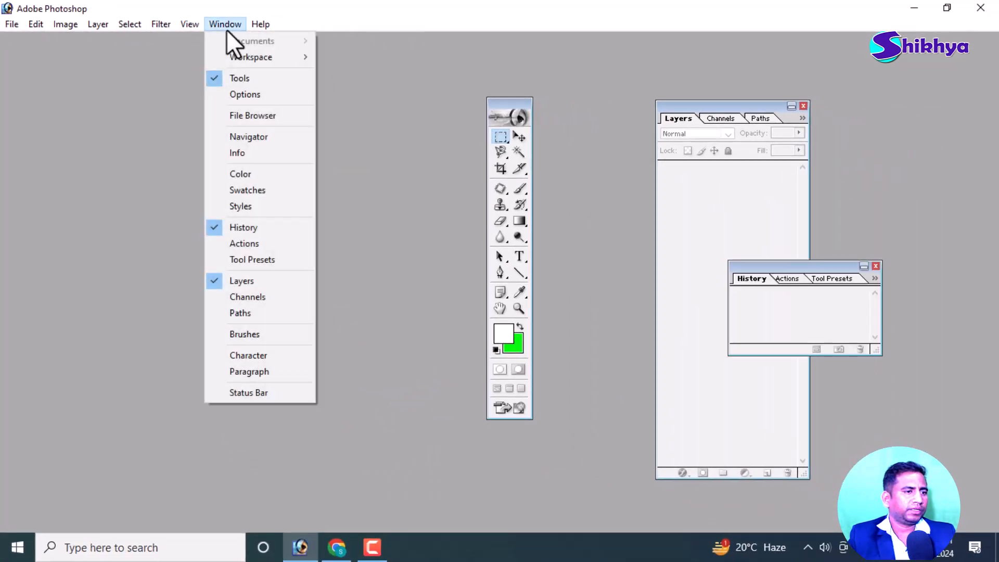
pyautogui.click(255, 207)
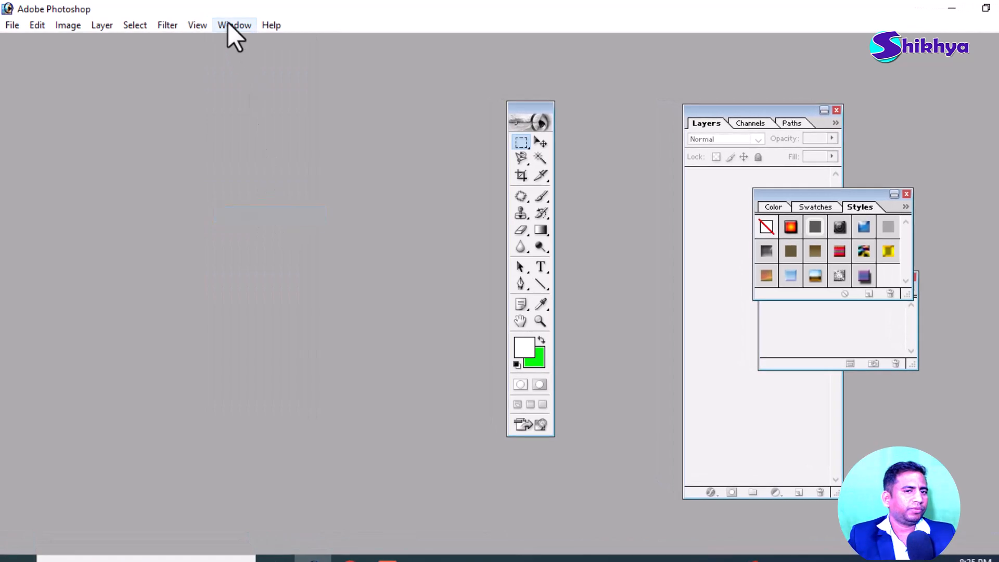
pyautogui.click(228, 23)
pyautogui.click(249, 181)
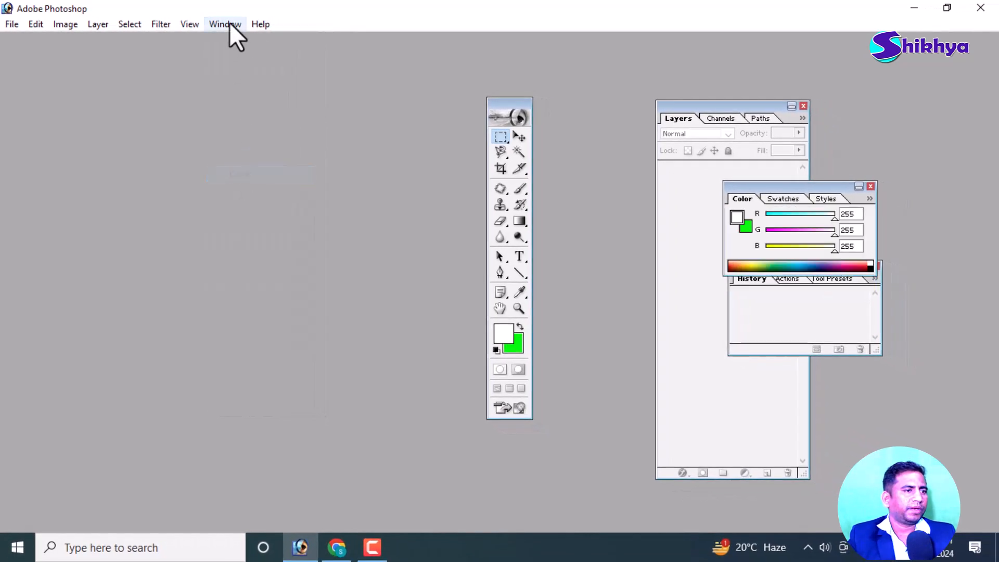
pyautogui.click(225, 24)
pyautogui.click(250, 206)
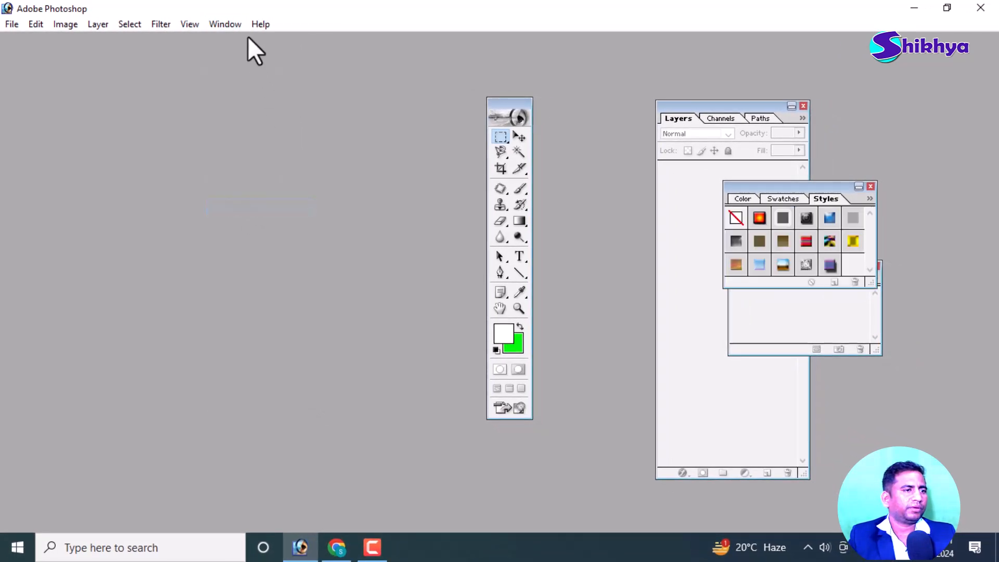
# - Show the Brushes palette, and display the Character palette and hide it again
pyautogui.click(230, 23)
pyautogui.click(237, 334)
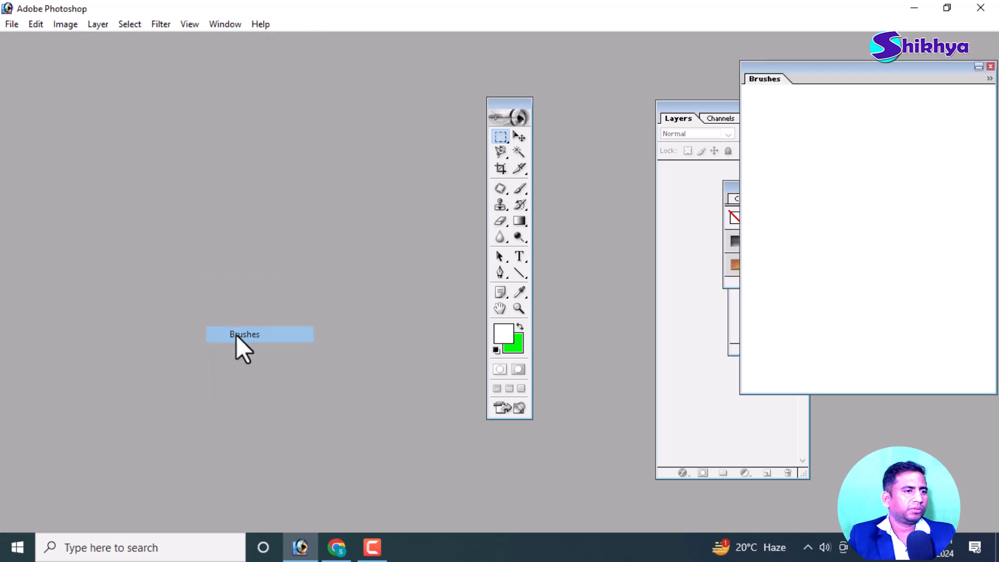
pyautogui.click(234, 25)
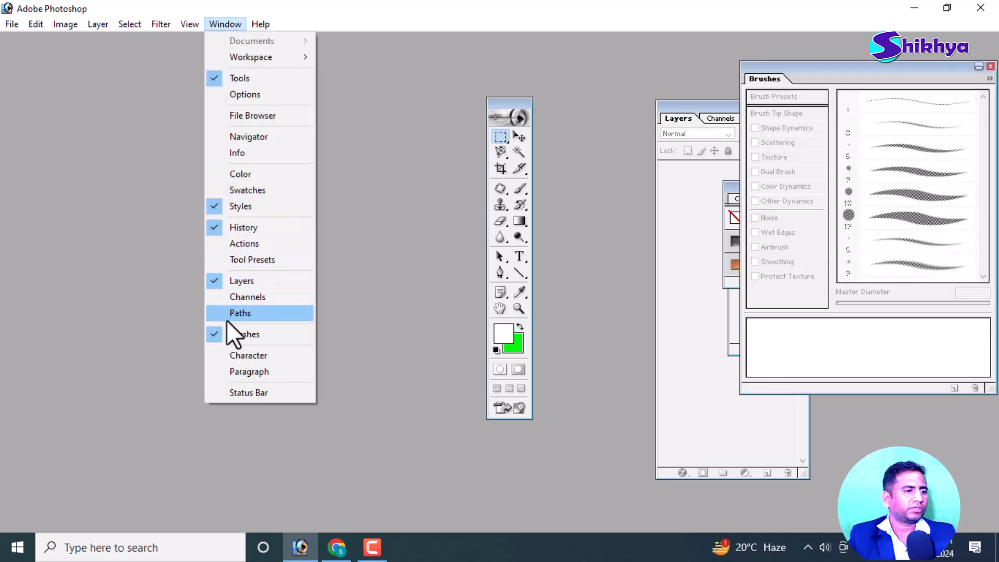
pyautogui.click(235, 351)
pyautogui.click(232, 26)
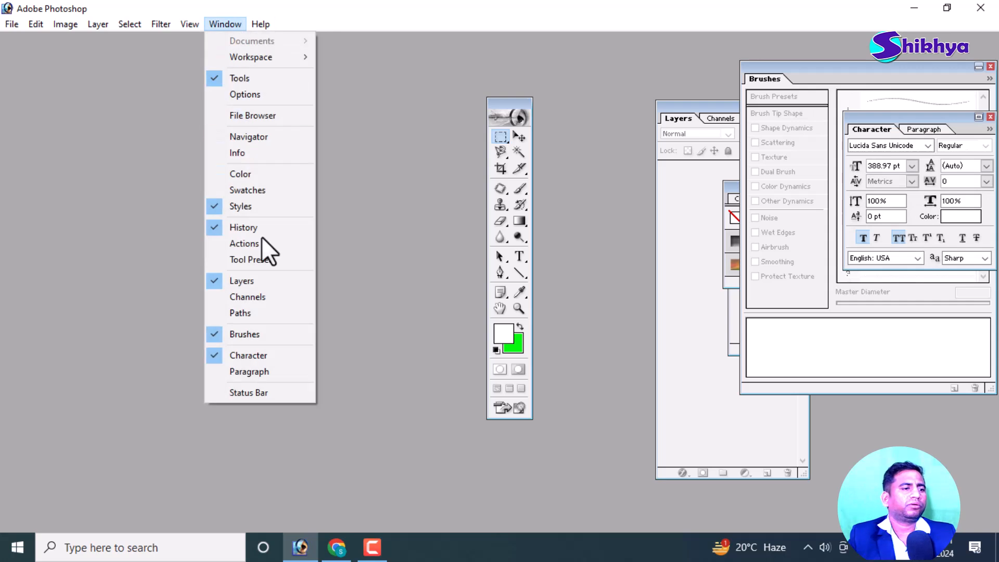
pyautogui.click(214, 356)
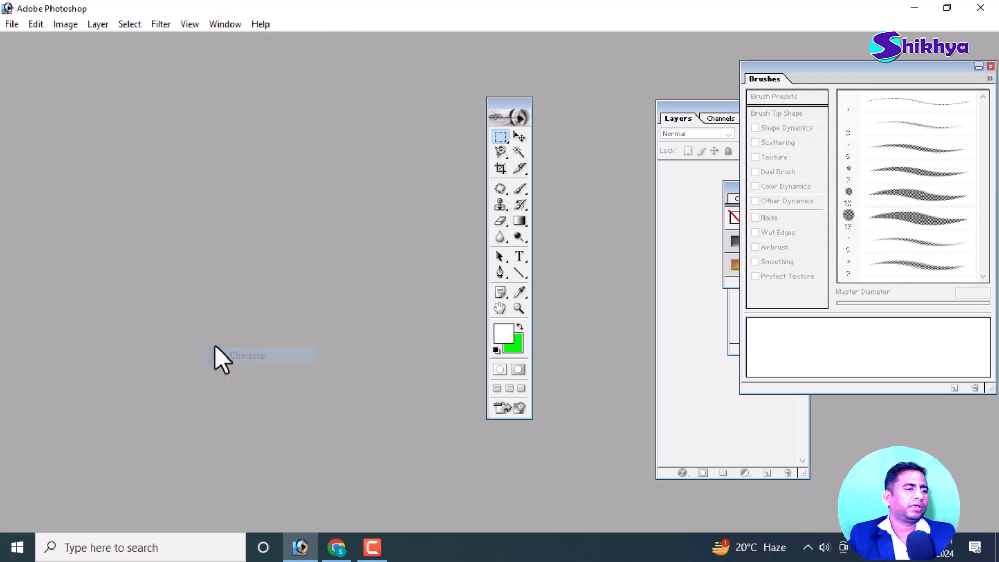
# - Hide the Layers, Brushes, Styles and History palettes
pyautogui.click(227, 24)
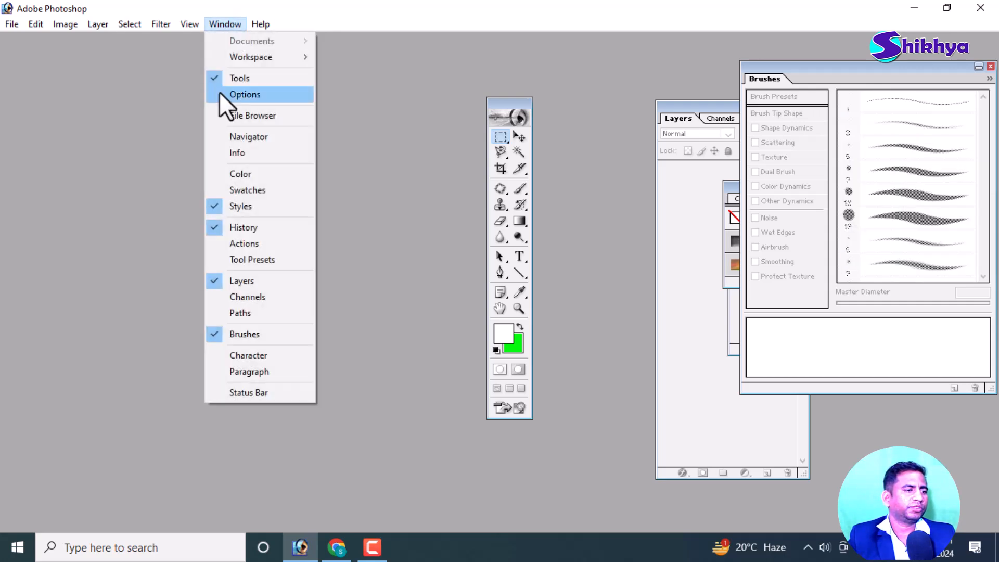
pyautogui.click(221, 283)
pyautogui.click(228, 26)
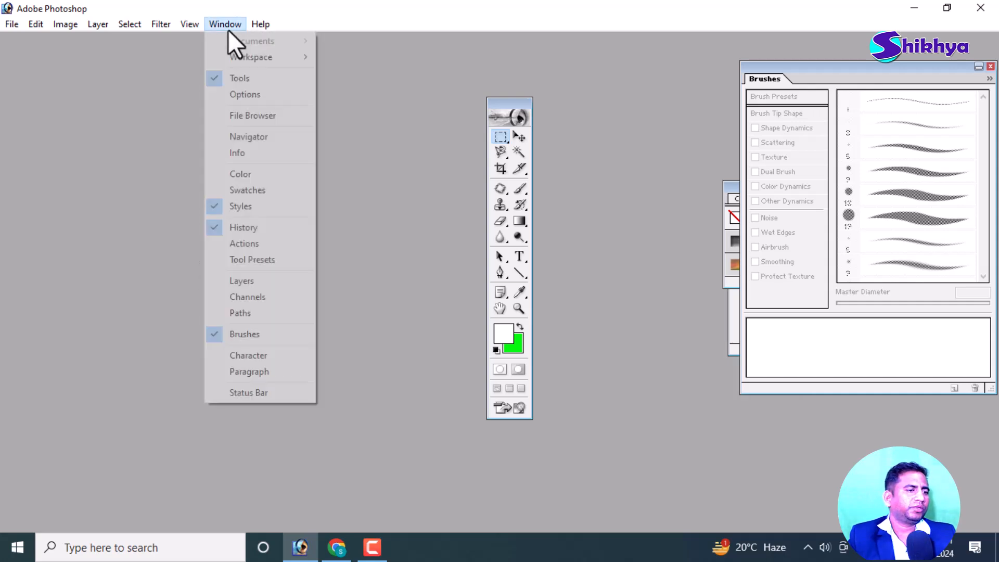
pyautogui.click(216, 334)
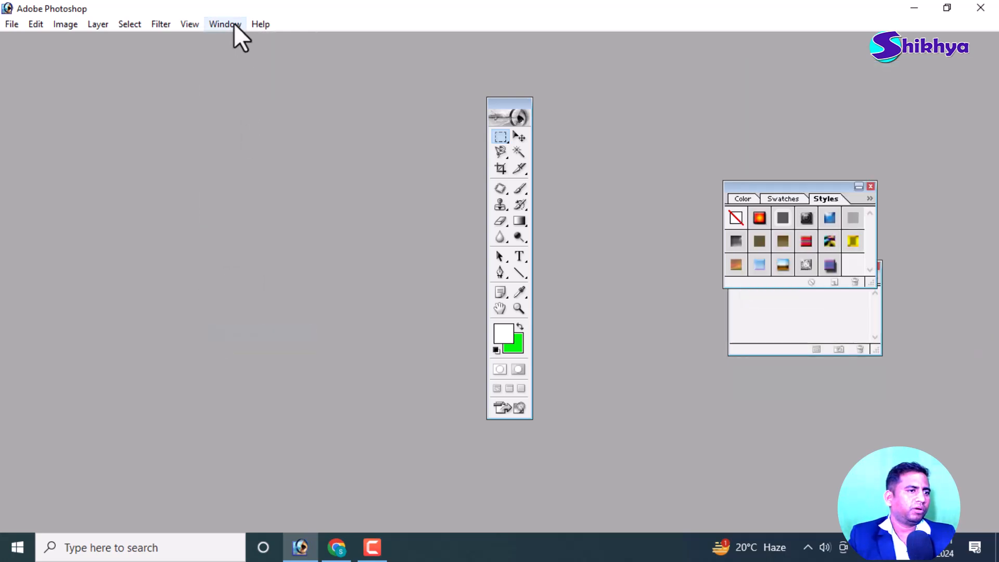
pyautogui.click(233, 24)
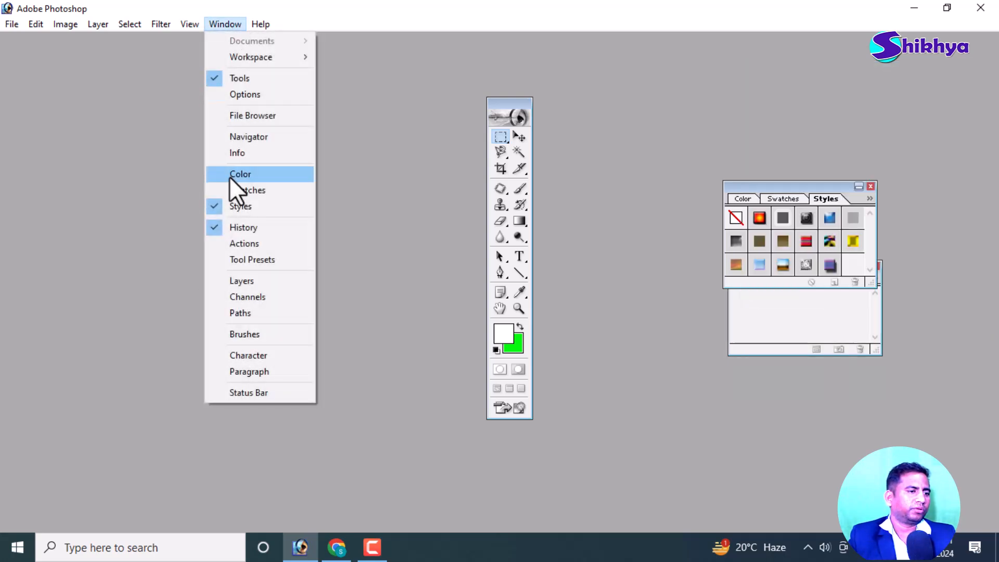
pyautogui.click(216, 204)
pyautogui.click(216, 24)
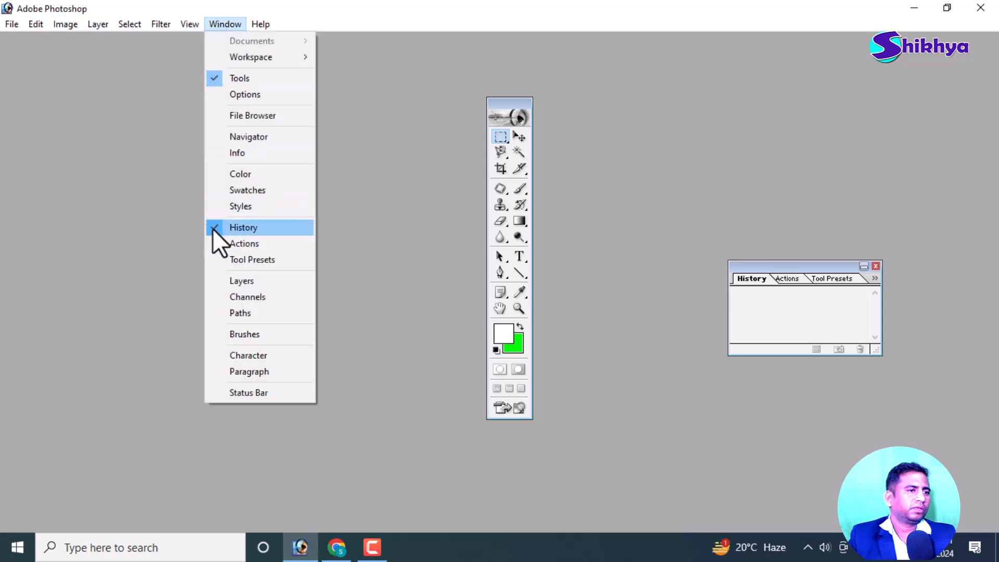
pyautogui.click(213, 227)
# - Show the Layers palette at the right edge of the workspace and place the toolbox near the left edge
pyautogui.click(227, 25)
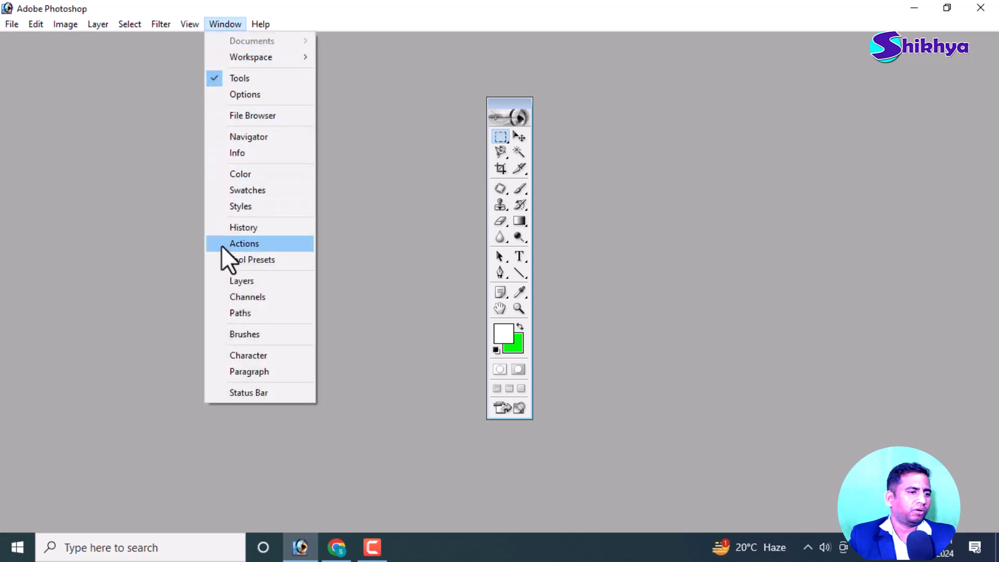
pyautogui.click(218, 281)
pyautogui.moveTo(523, 104); pyautogui.dragTo(96, 89)
pyautogui.moveTo(680, 99); pyautogui.dragTo(885, 88)
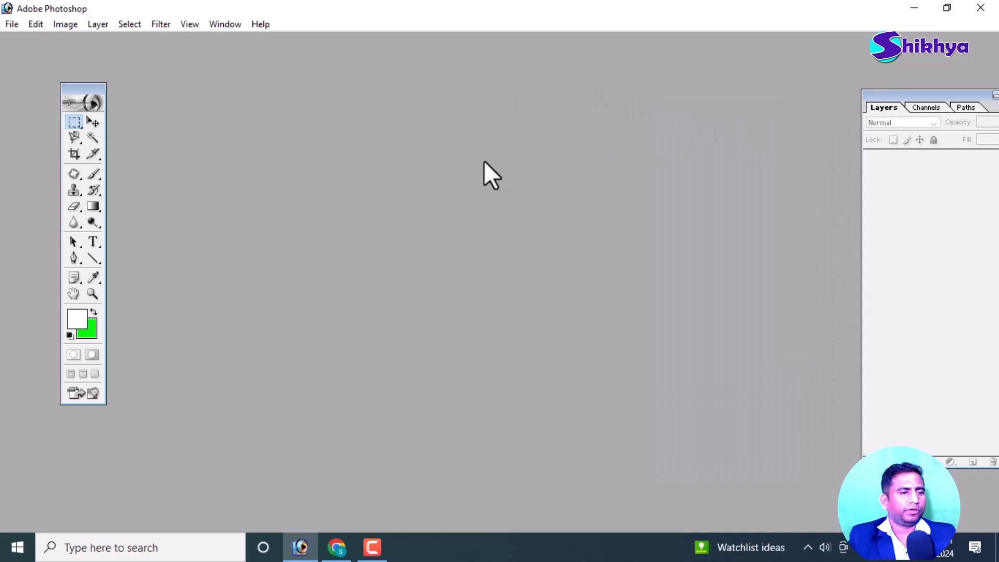
# - Open the image "online course ads - Made with PosterMyWall.jpg" from the Downloads folder
pyautogui.hotkey('ctrl', 'o')
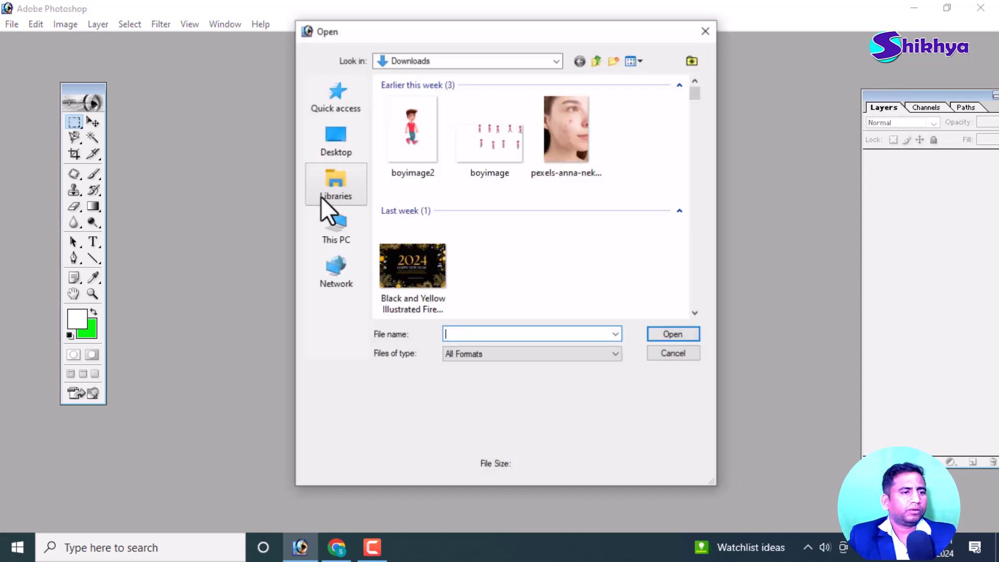
pyautogui.click(705, 31)
pyautogui.click(12, 24)
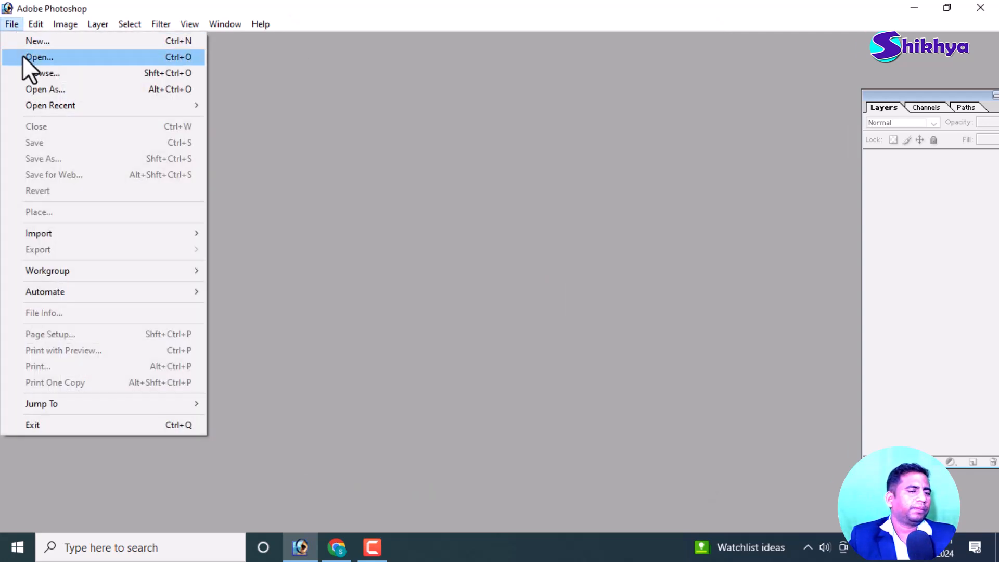
pyautogui.click(23, 55)
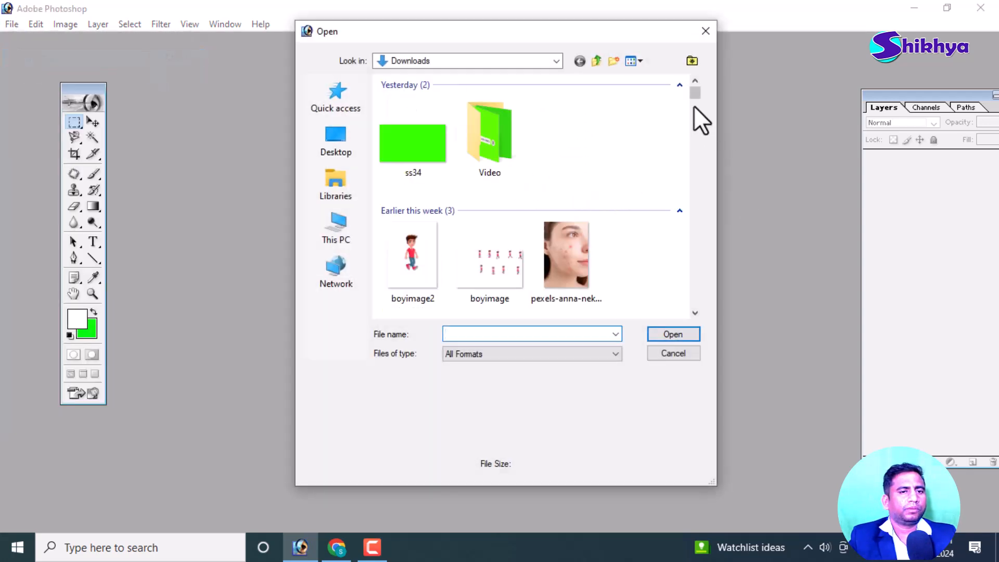
pyautogui.click(694, 108)
pyautogui.moveTo(692, 112); pyautogui.dragTo(694, 164)
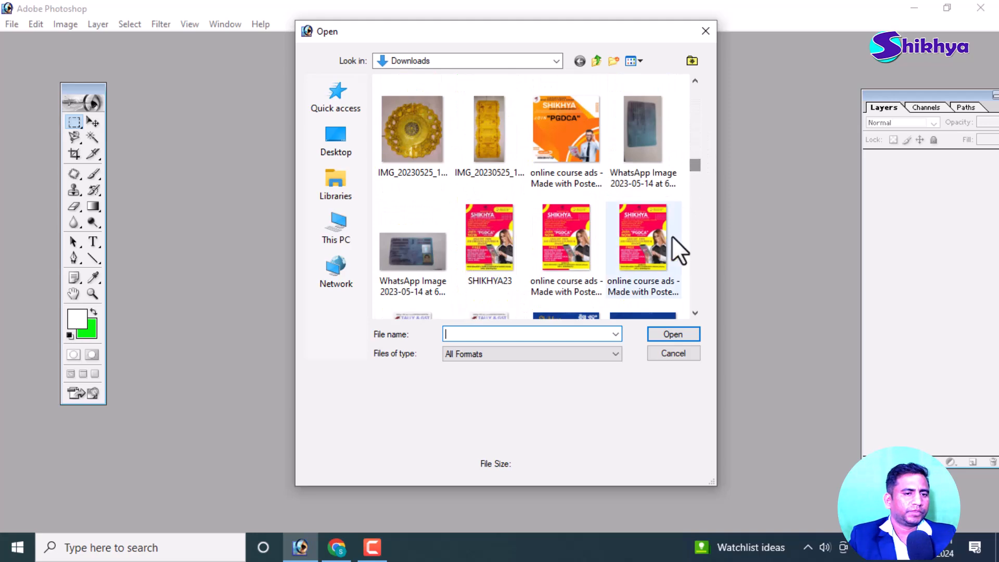
pyautogui.click(663, 339)
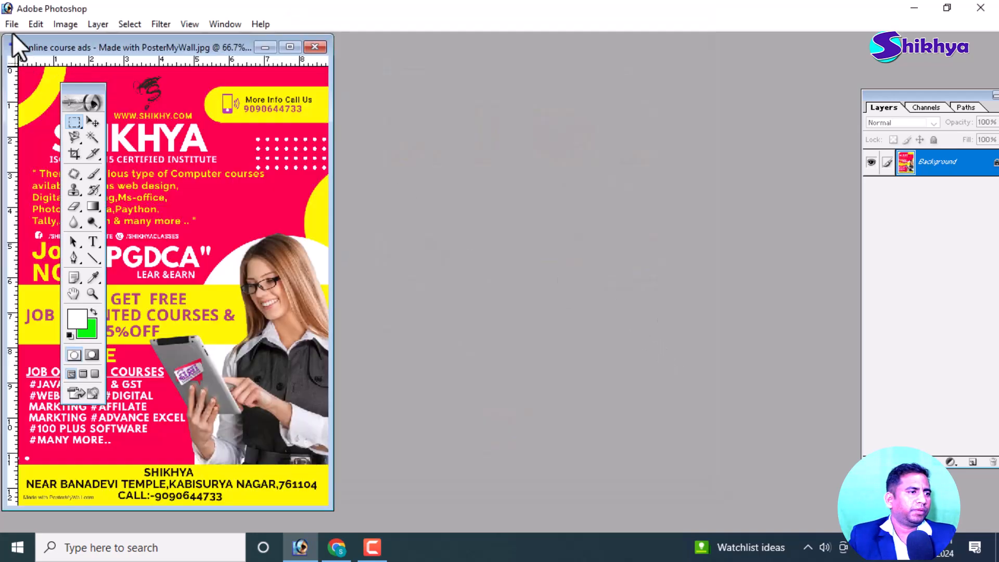
# - Open the image "online course ads - Made with PosterMyWall (2)" from the Downloads folder
pyautogui.doubleClick(411, 153)
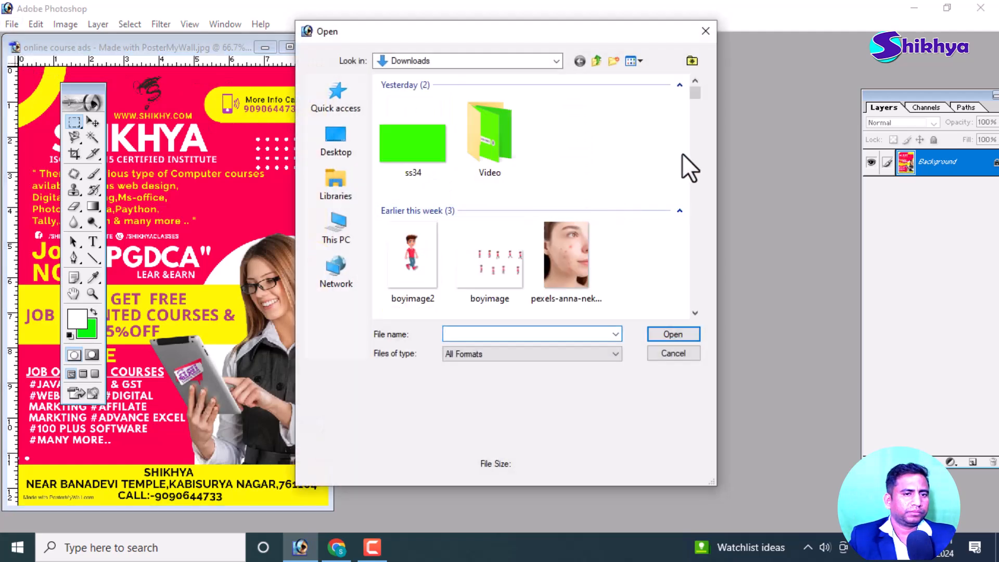
pyautogui.scroll(-5, 692, 107)
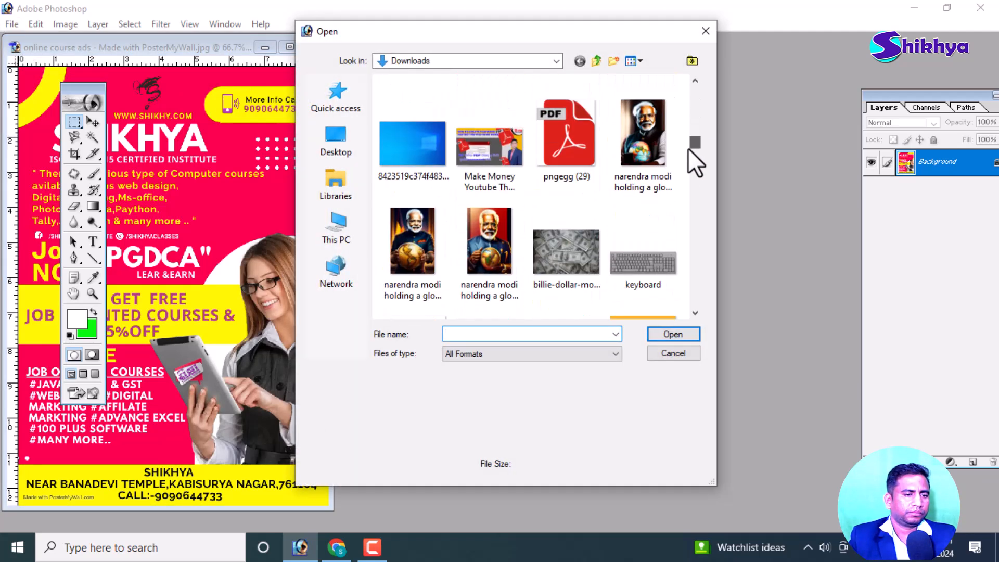
pyautogui.moveTo(688, 148); pyautogui.dragTo(688, 171)
pyautogui.doubleClick(594, 174)
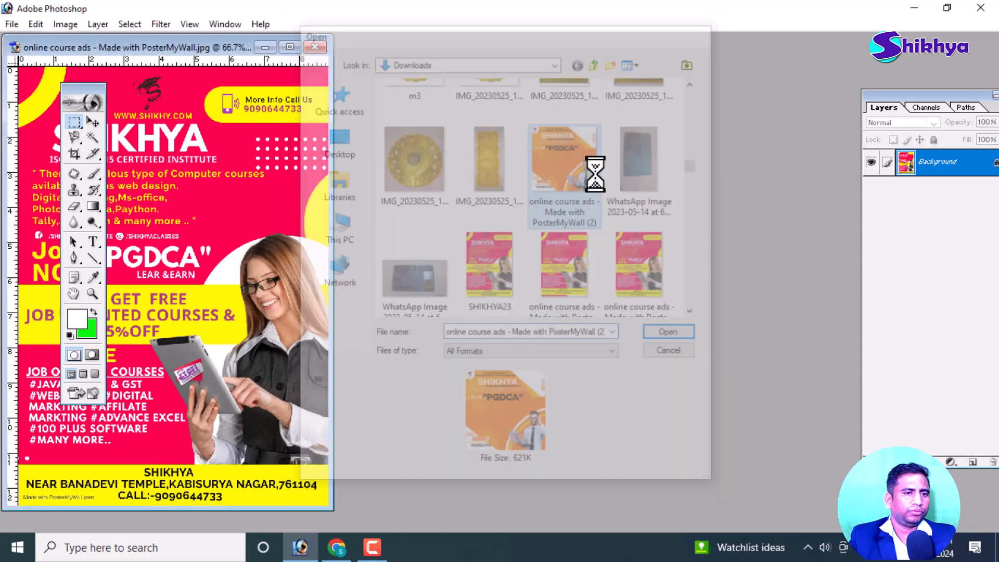
# - Arrange the two image windows side by side, with the pink poster beside the toolbox and the orange poster near the Layers palette
pyautogui.moveTo(264, 54); pyautogui.dragTo(617, 78)
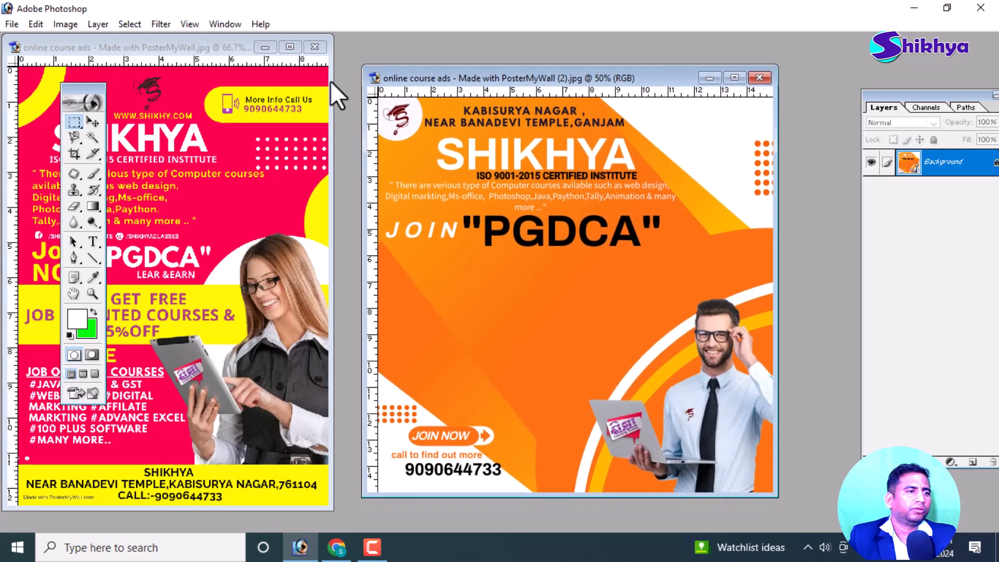
pyautogui.click(216, 46)
pyautogui.moveTo(197, 48); pyautogui.dragTo(260, 60)
pyautogui.click(567, 78)
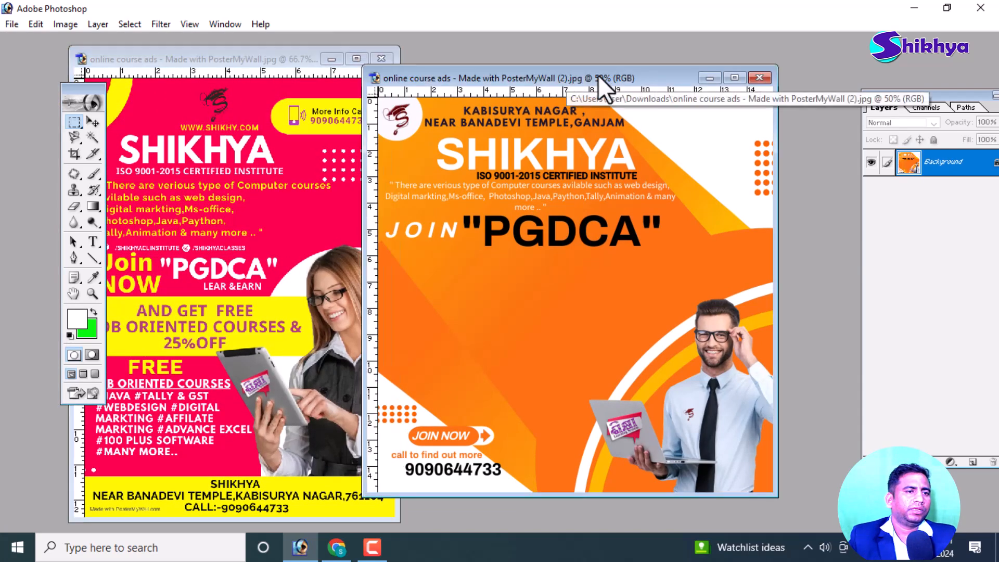
pyautogui.moveTo(579, 75); pyautogui.dragTo(631, 67)
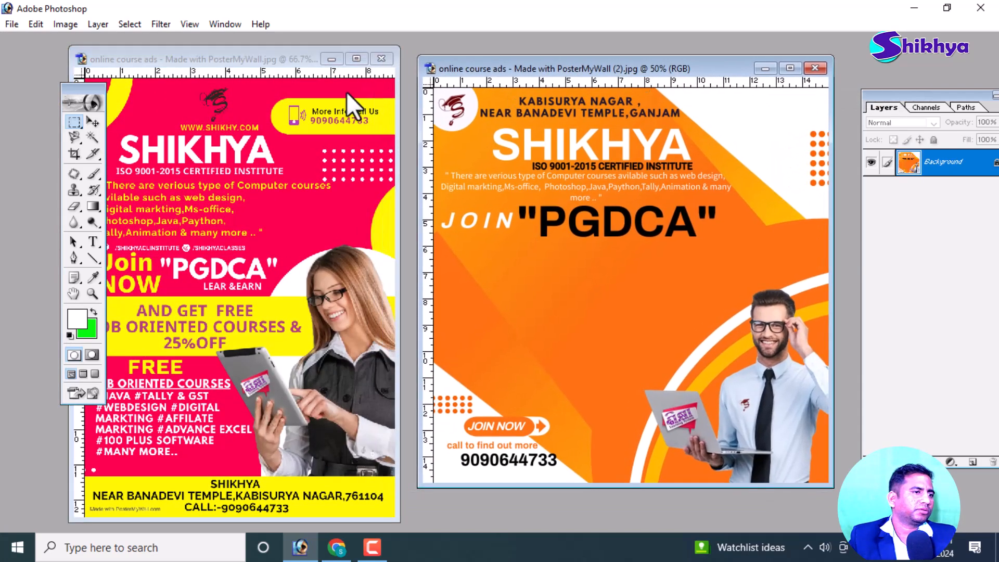
pyautogui.click(205, 65)
pyautogui.moveTo(242, 59); pyautogui.dragTo(254, 55)
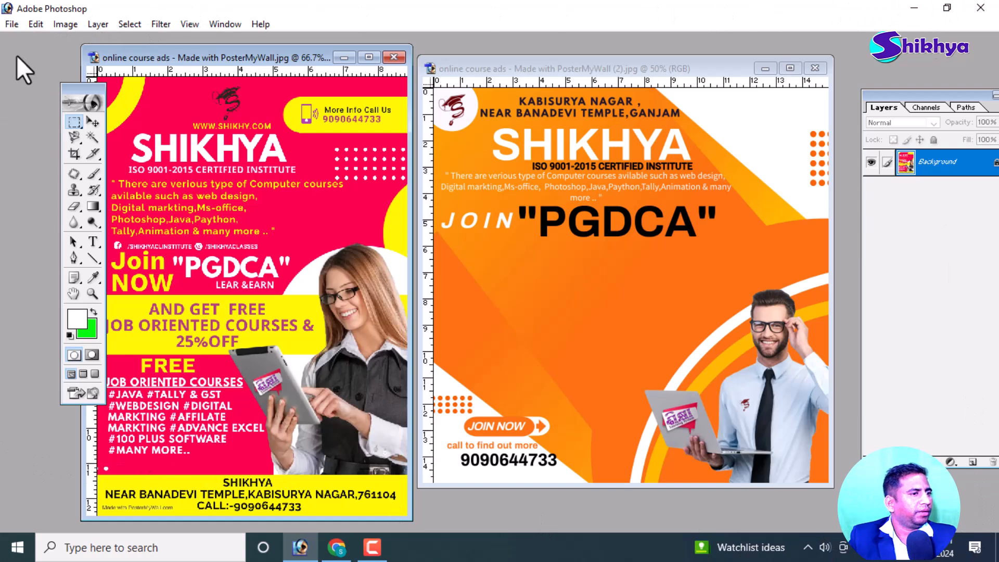
# - Minimize both image windows, and maximize each one in turn and restore it to its floating size
pyautogui.click(345, 57)
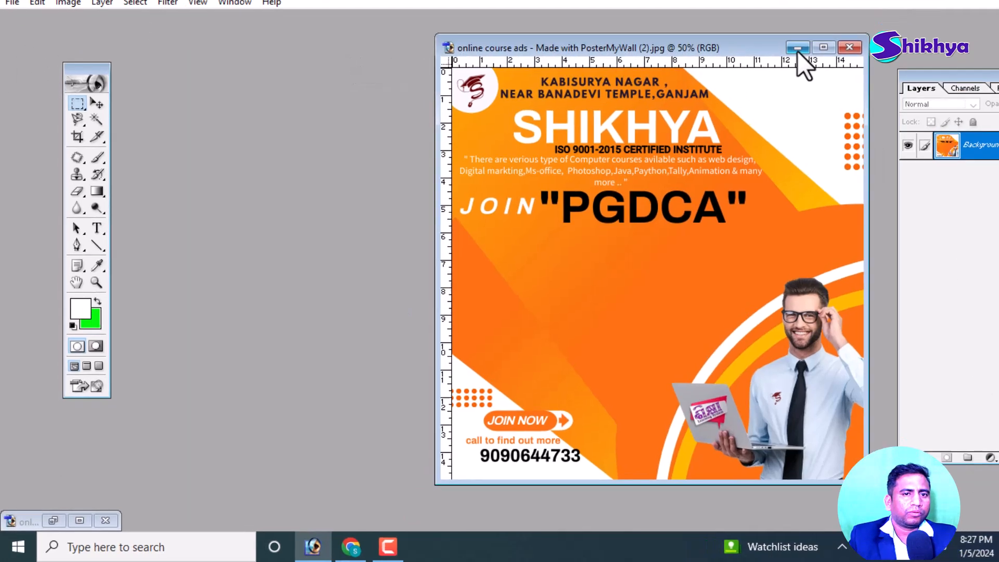
pyautogui.click(764, 68)
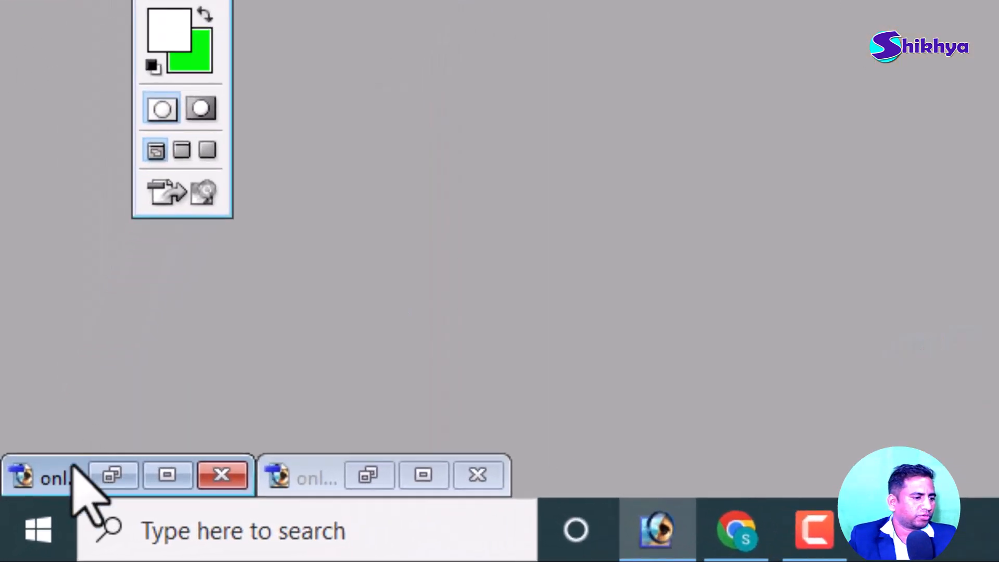
pyautogui.click(165, 476)
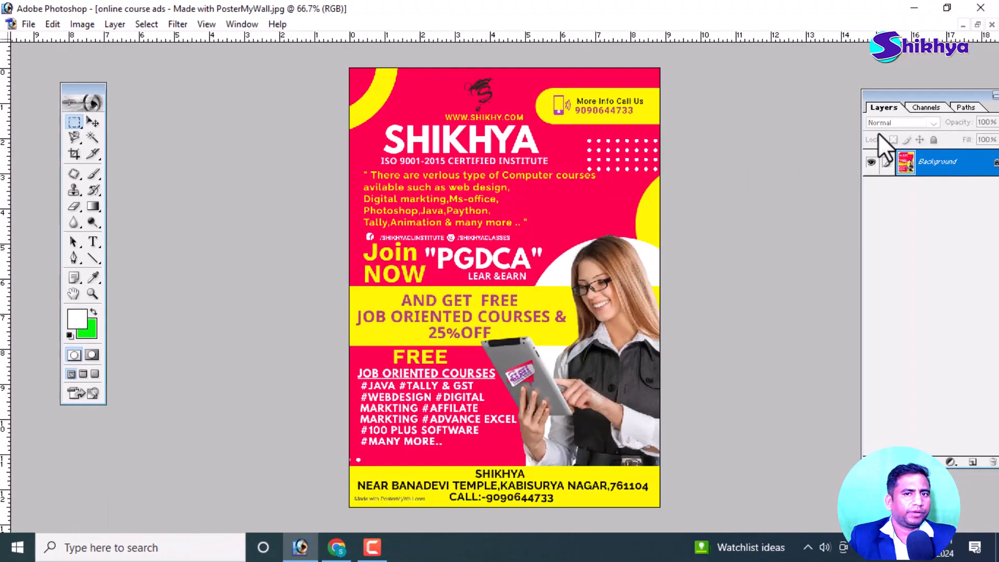
pyautogui.click(977, 24)
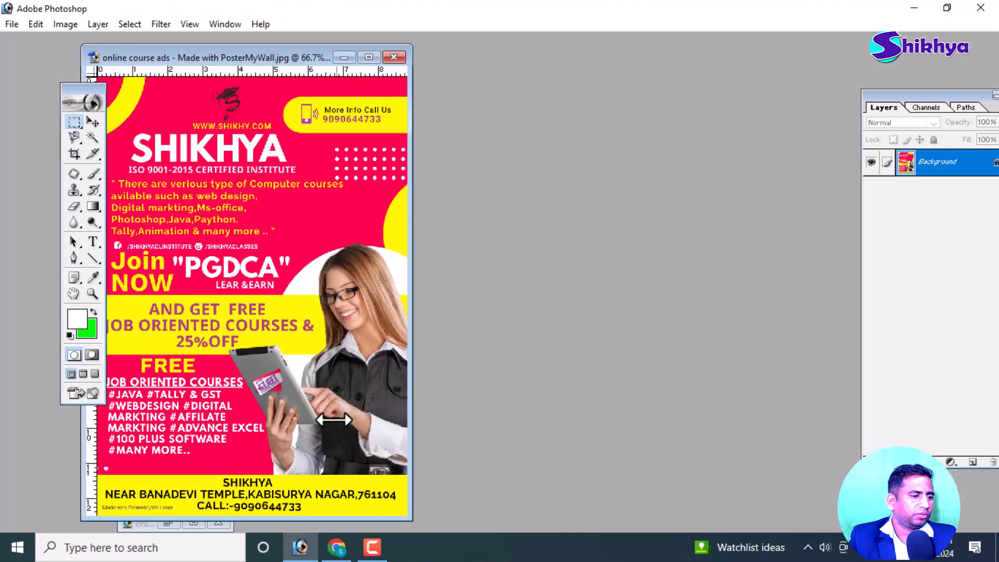
pyautogui.click(189, 526)
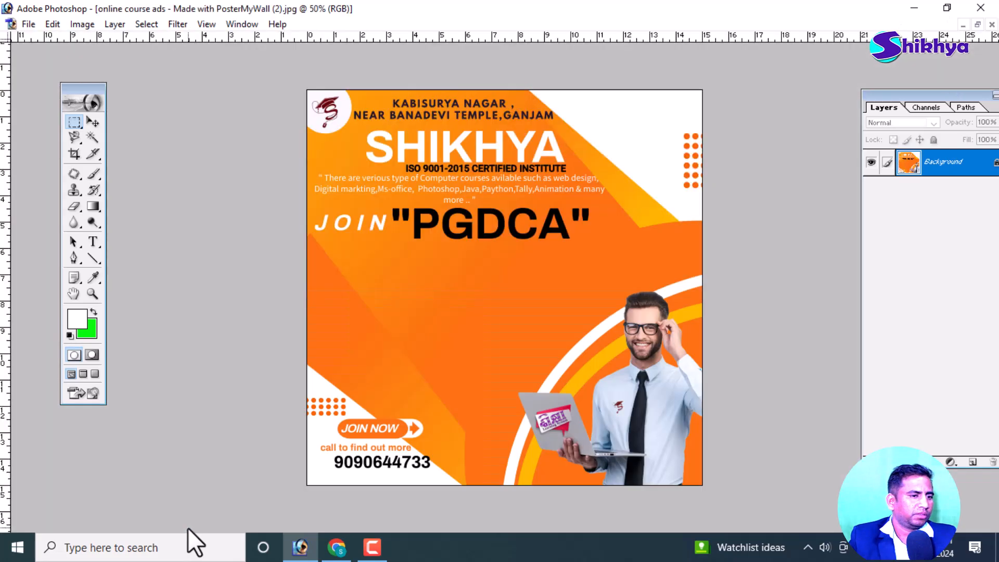
pyautogui.click(978, 25)
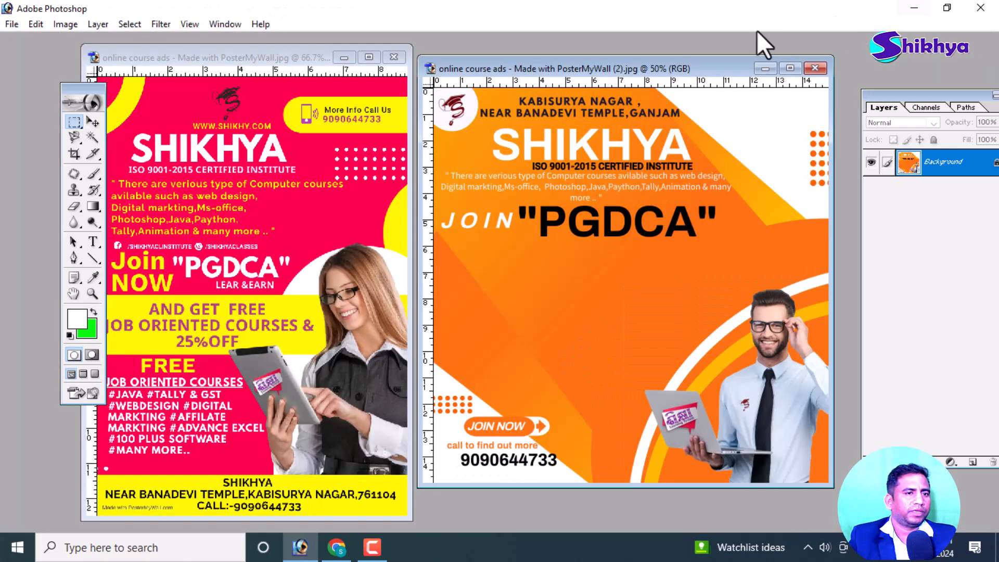
# - Shift the orange and pink poster windows further right so that the pink poster clears the toolbox
pyautogui.moveTo(651, 64); pyautogui.dragTo(712, 72)
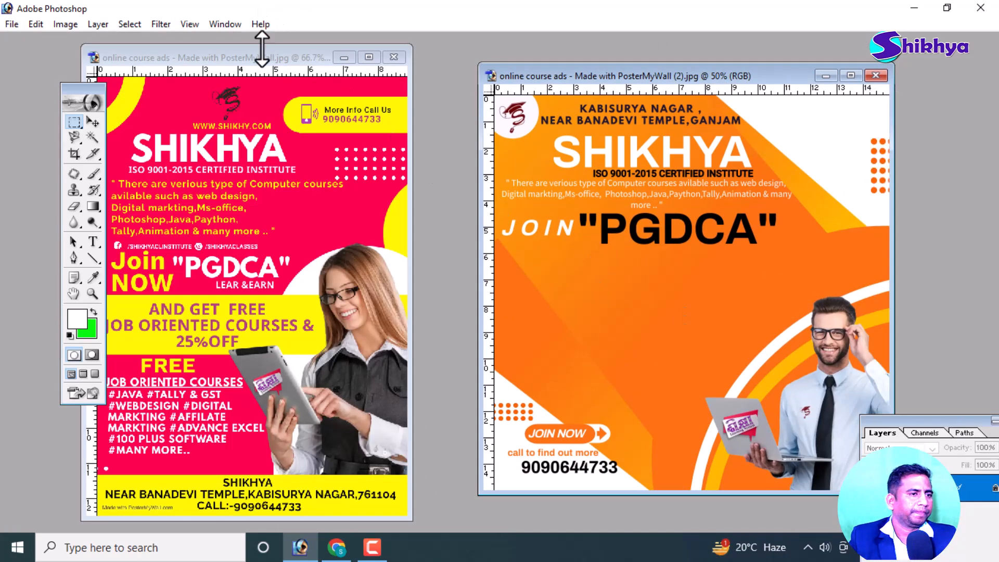
pyautogui.moveTo(262, 51); pyautogui.dragTo(337, 48)
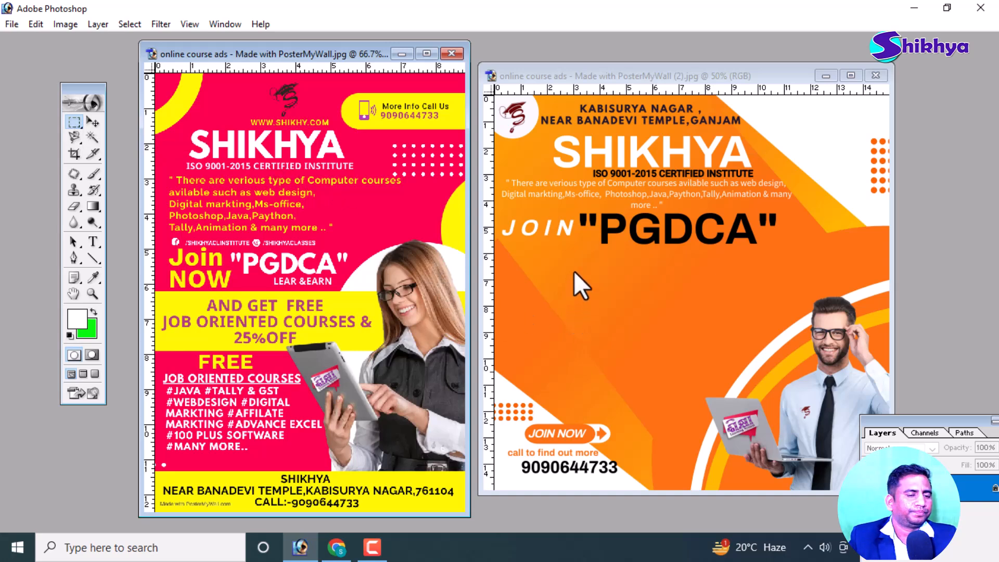
# - Draw trial rectangular selections in the empty orange area below "PGDCA" and deselect them
pyautogui.click(557, 273)
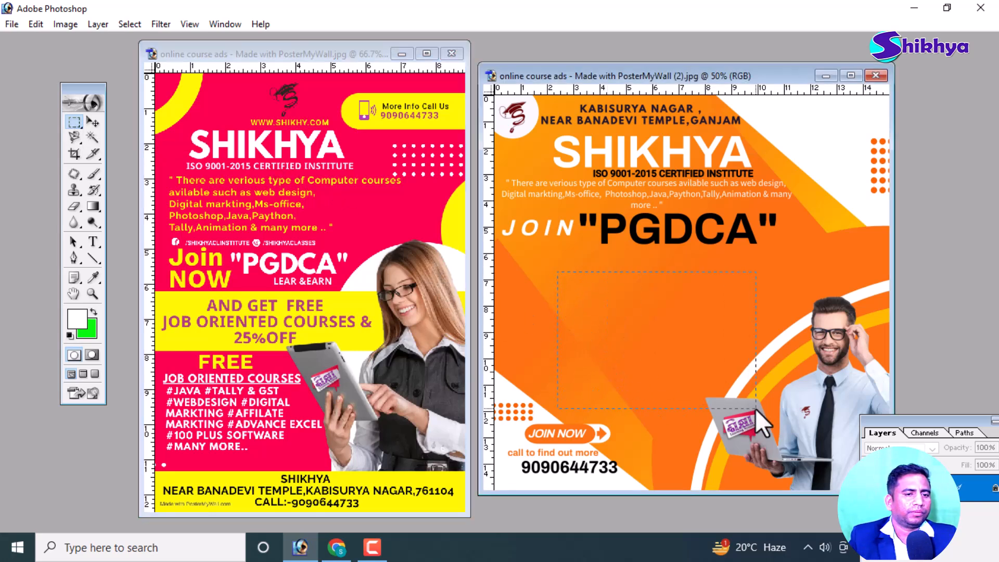
pyautogui.click(668, 320)
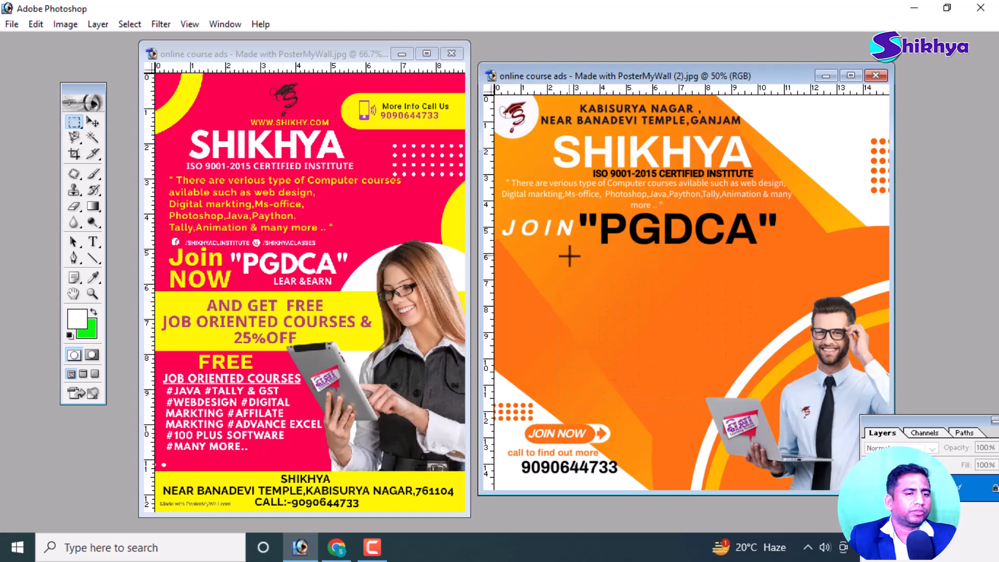
pyautogui.click(669, 320)
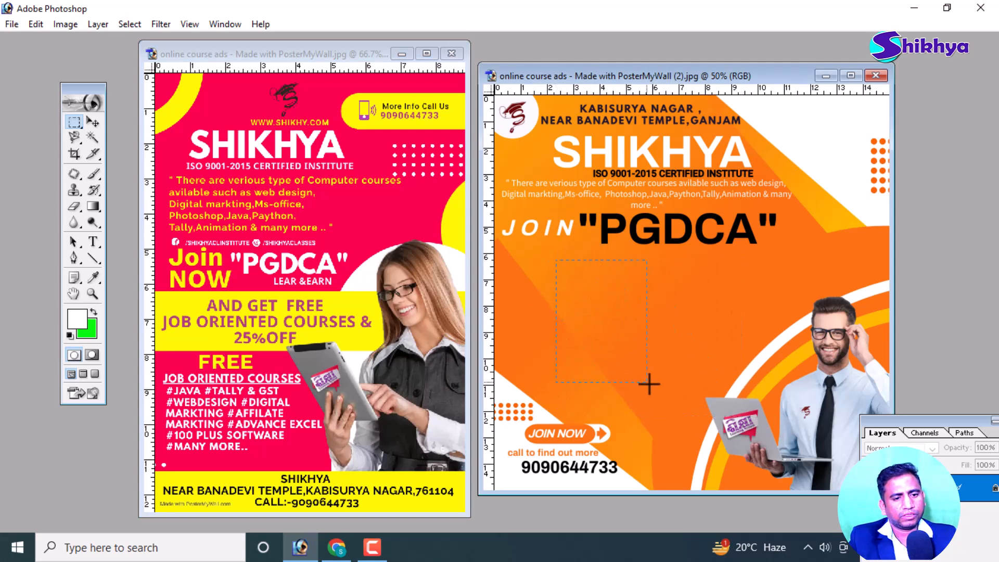
pyautogui.click(663, 322)
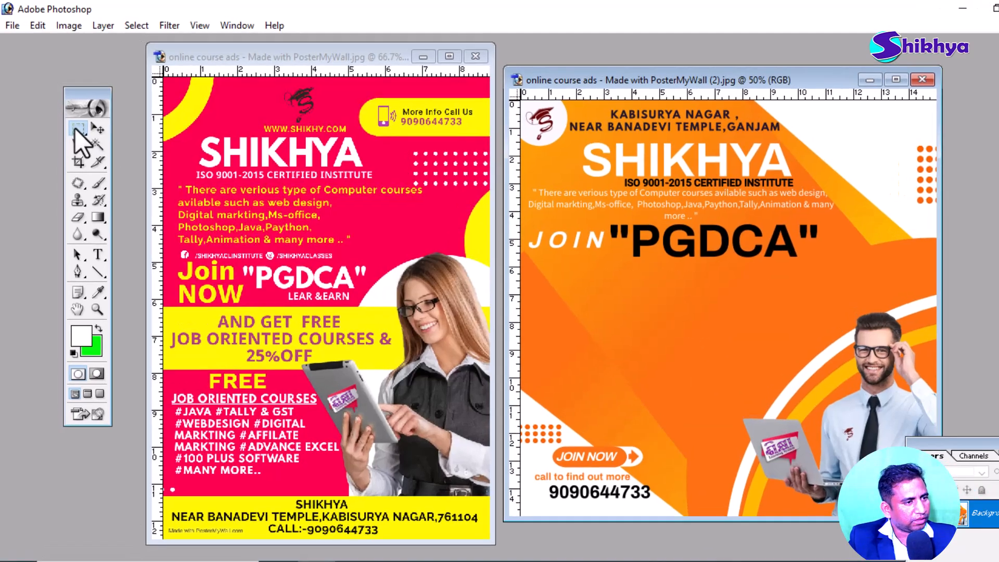
# - Choose the Rectangular Marquee tool and select a rectangle around the woman's head and upper body in the pink poster
pyautogui.click(74, 124)
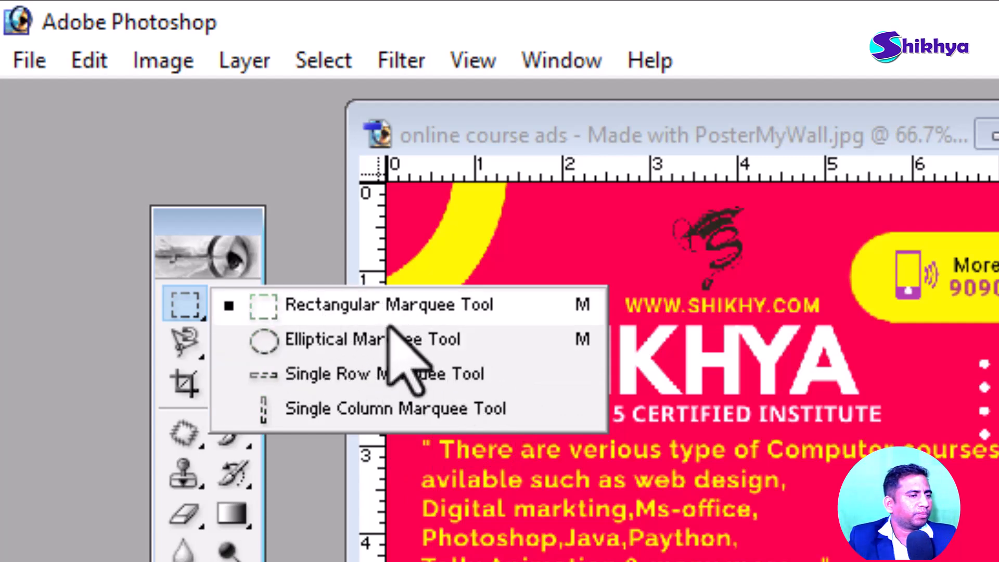
pyautogui.click(187, 312)
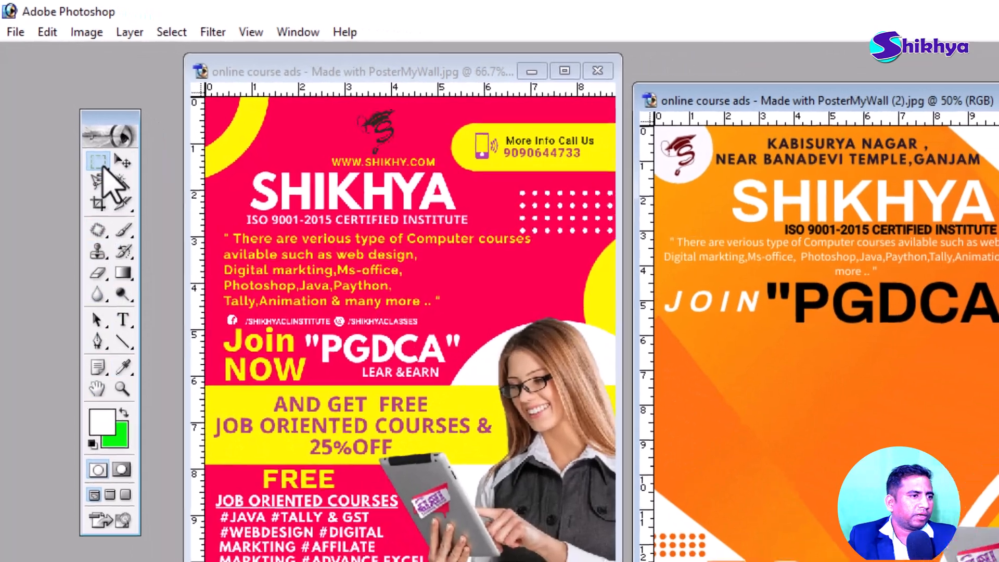
pyautogui.click(93, 153)
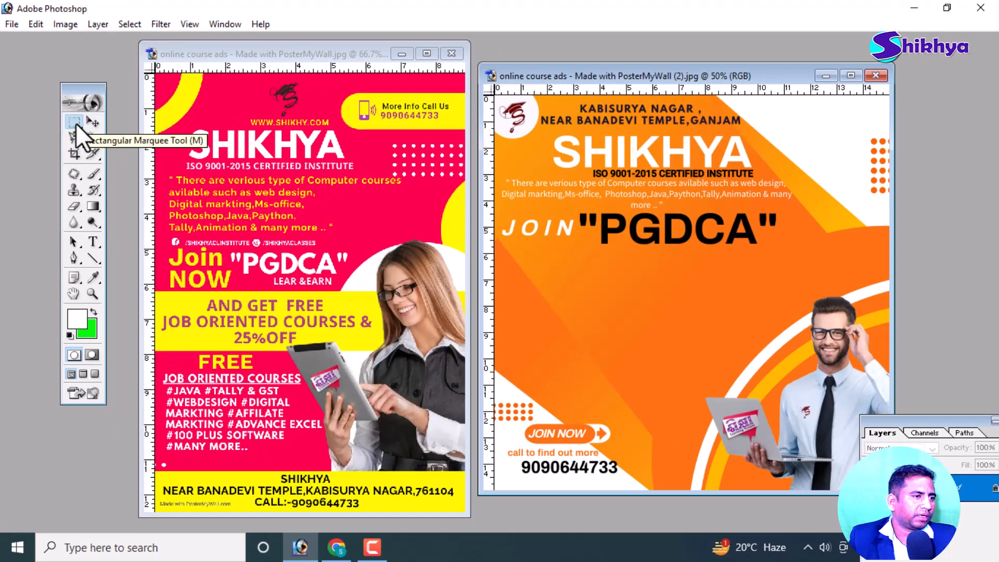
pyautogui.moveTo(76, 123); pyautogui.dragTo(114, 125)
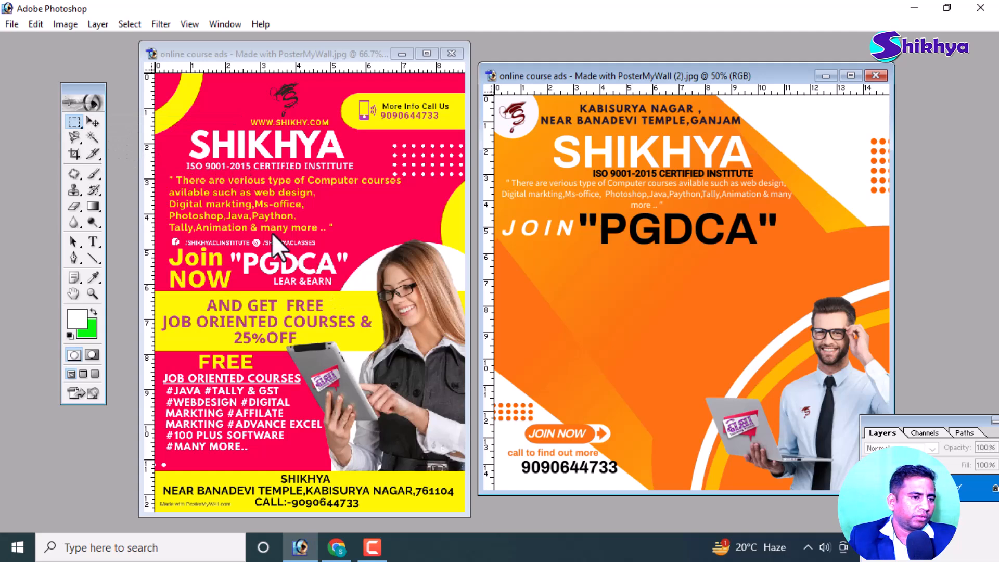
pyautogui.click(234, 188)
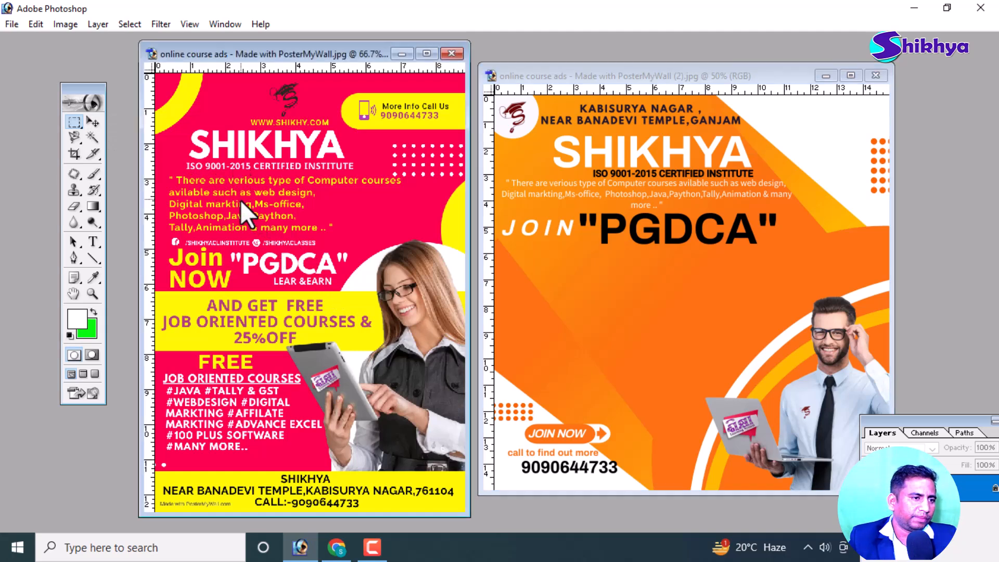
pyautogui.moveTo(243, 197); pyautogui.dragTo(292, 219)
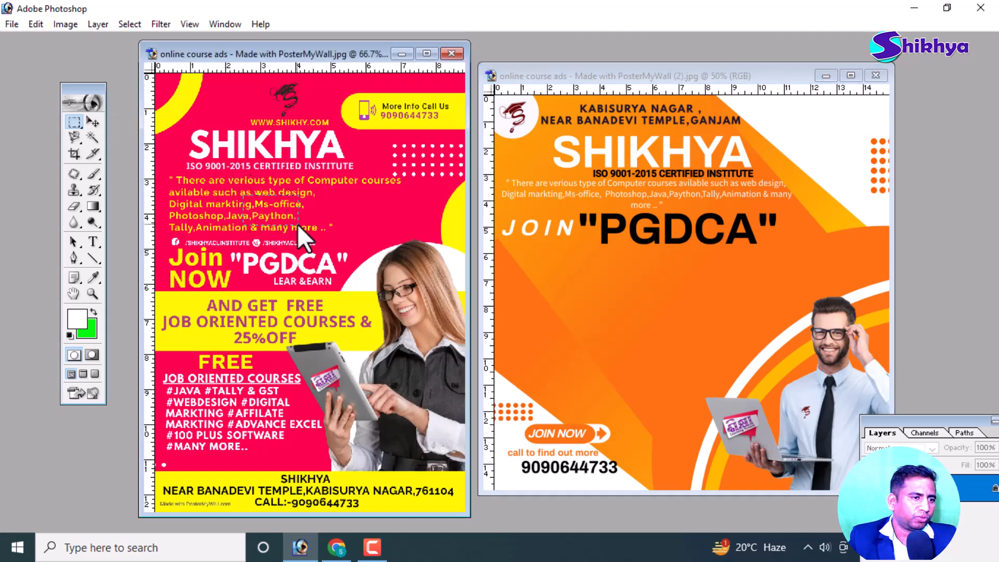
pyautogui.click(380, 334)
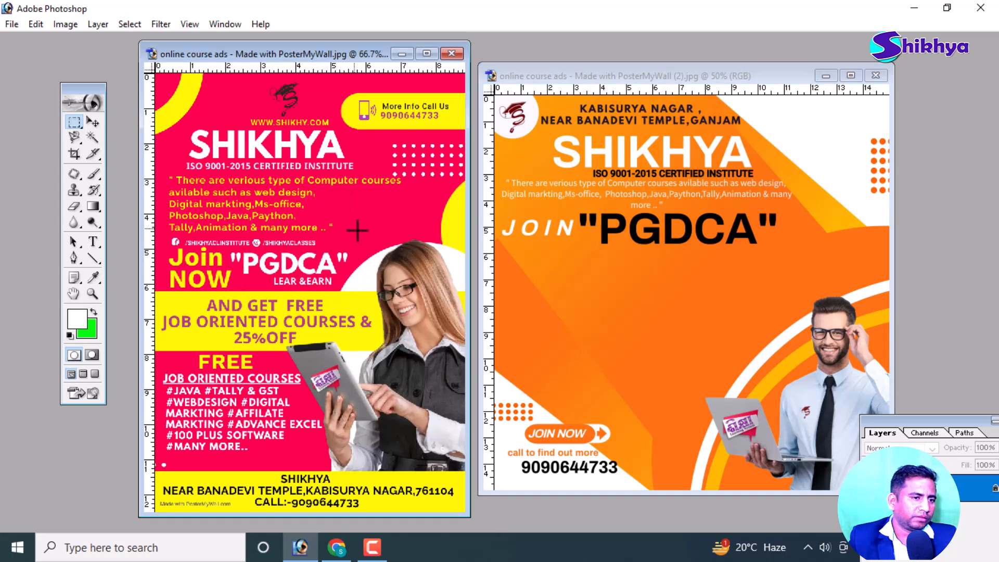
pyautogui.moveTo(455, 405); pyautogui.dragTo(459, 432)
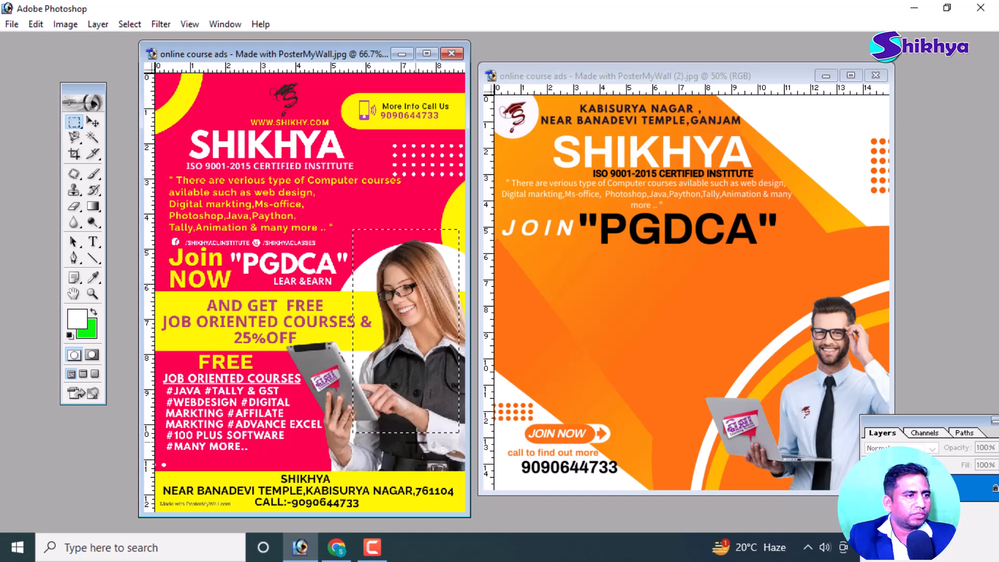
pyautogui.click(73, 24)
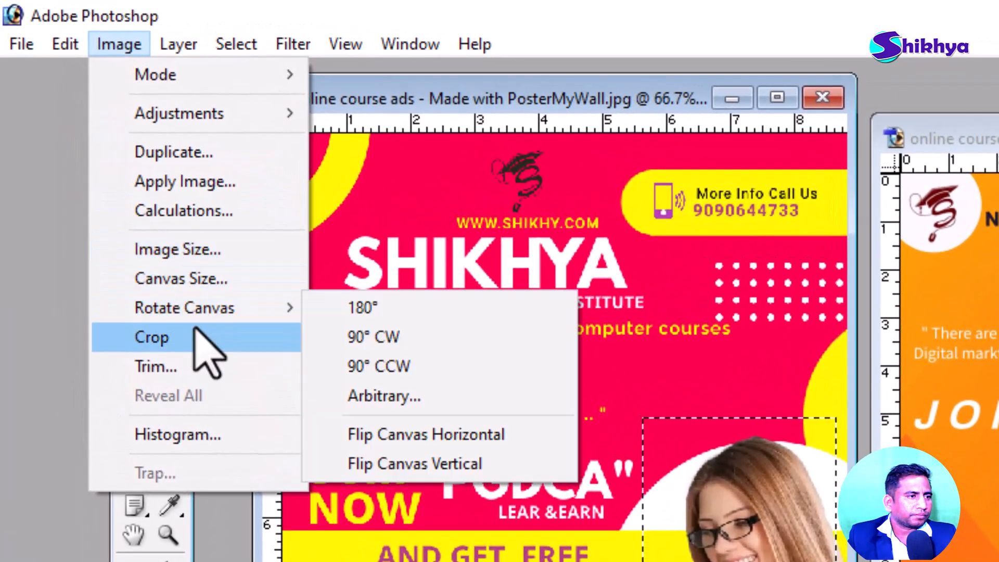
pyautogui.moveTo(223, 111)
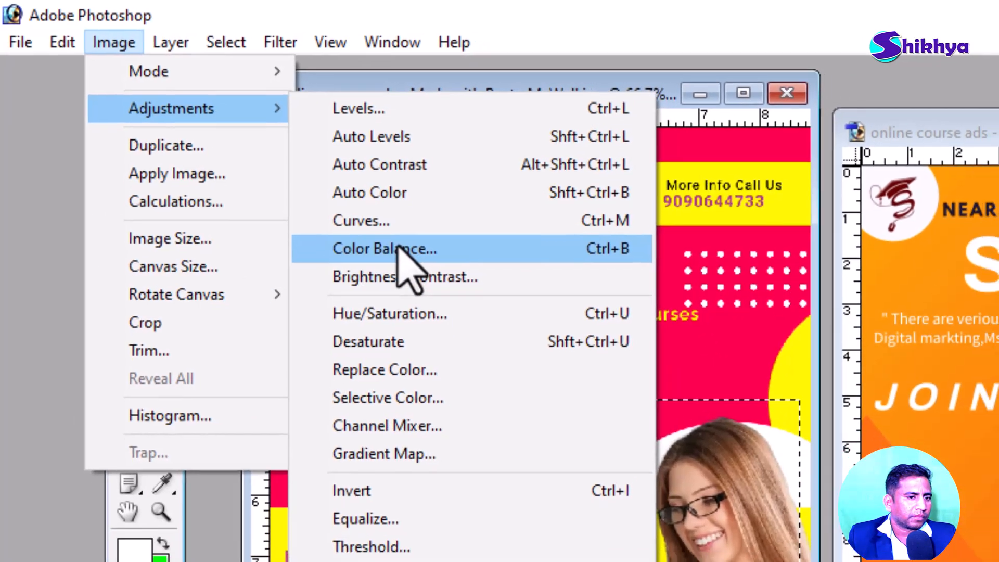
pyautogui.click(401, 262)
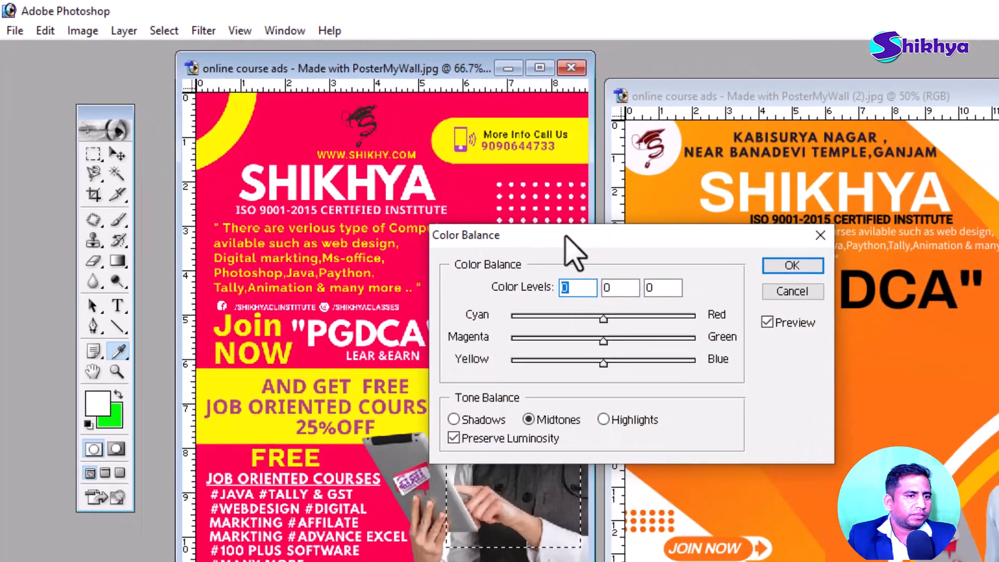
pyautogui.click(790, 290)
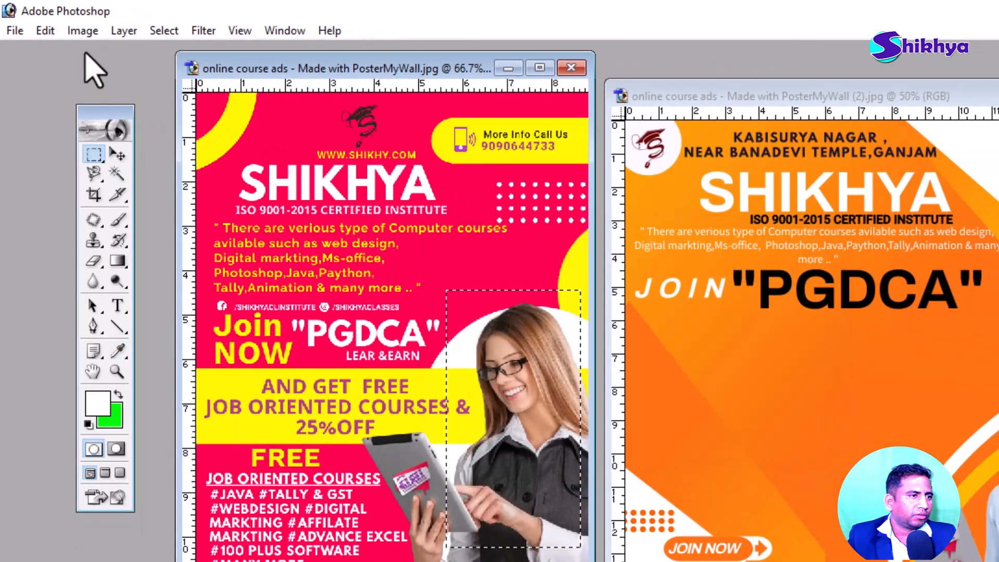
# - Apply a Color Balance adjustment of +58, -66, +100 to the midtones of the selected area around the woman
pyautogui.click(84, 32)
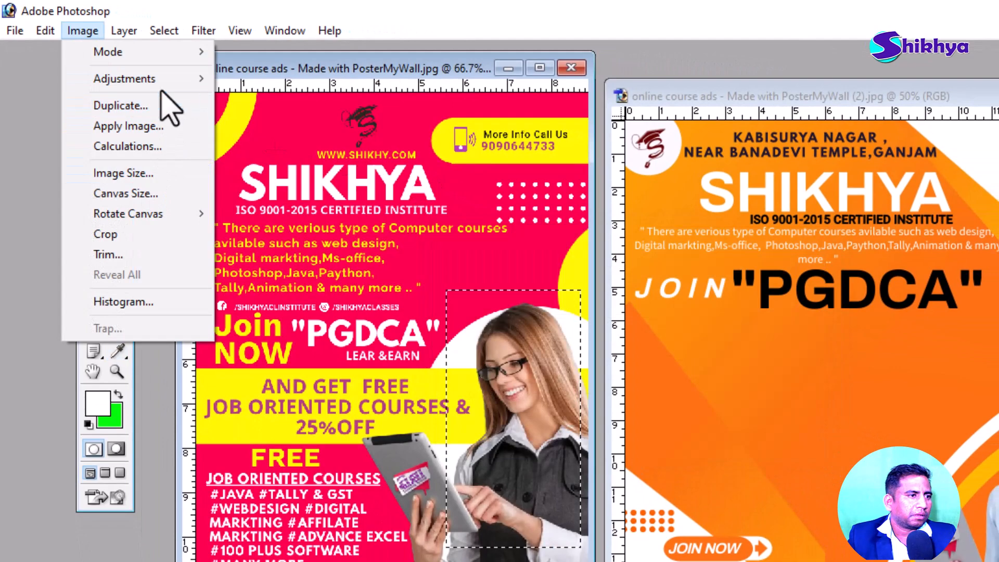
pyautogui.moveTo(164, 84)
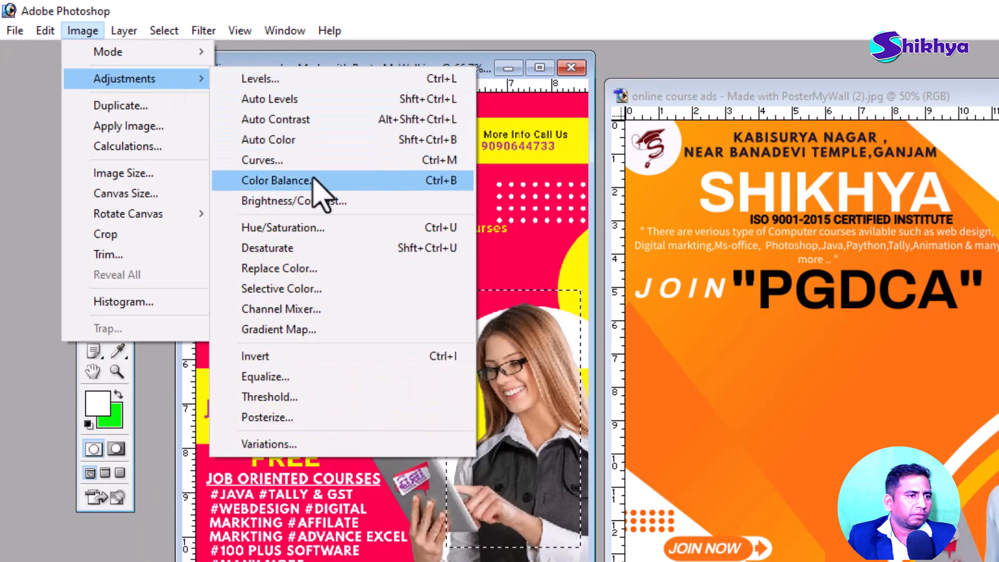
pyautogui.click(317, 181)
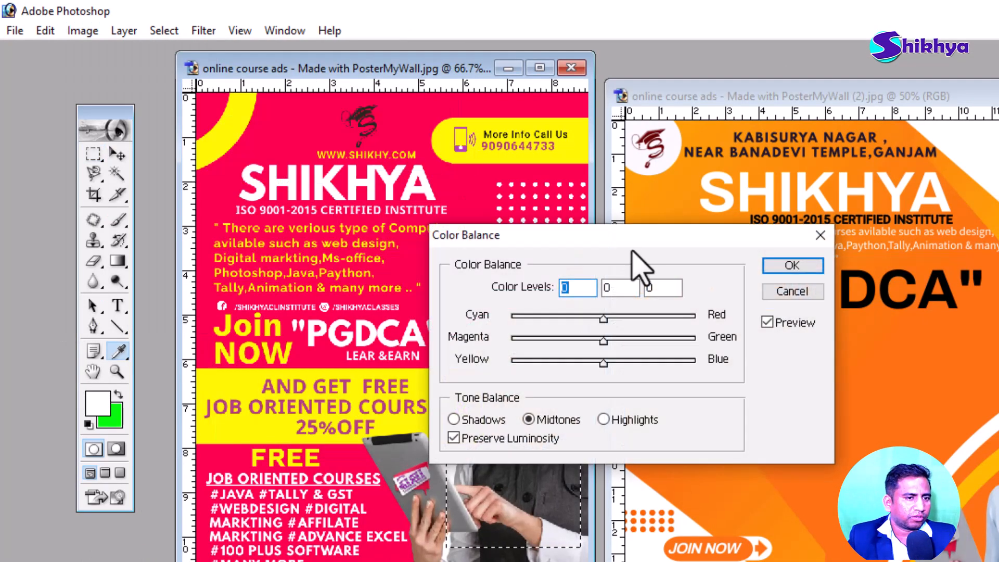
pyautogui.moveTo(637, 243); pyautogui.dragTo(918, 217)
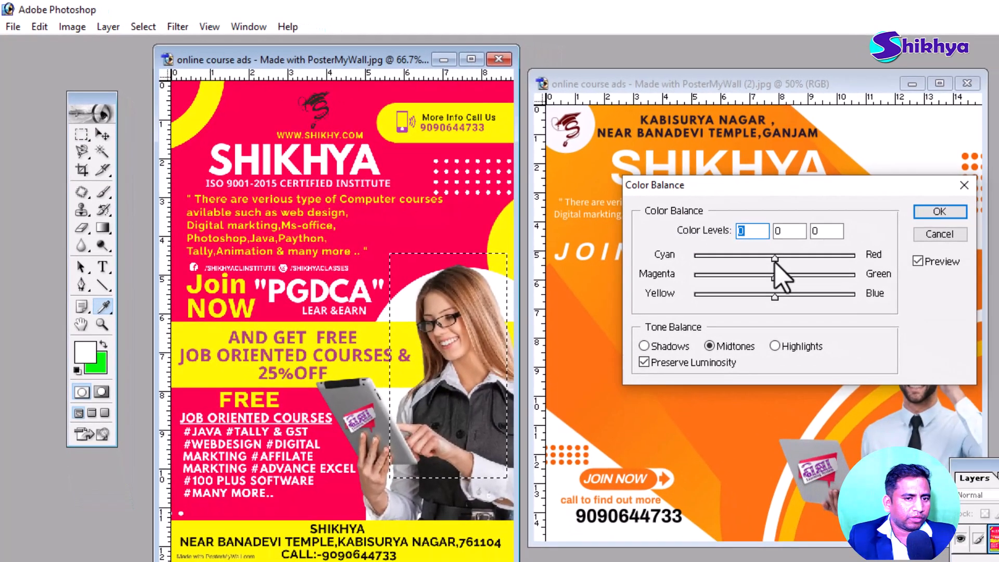
pyautogui.moveTo(775, 261); pyautogui.dragTo(721, 277)
pyautogui.moveTo(775, 297); pyautogui.dragTo(873, 307)
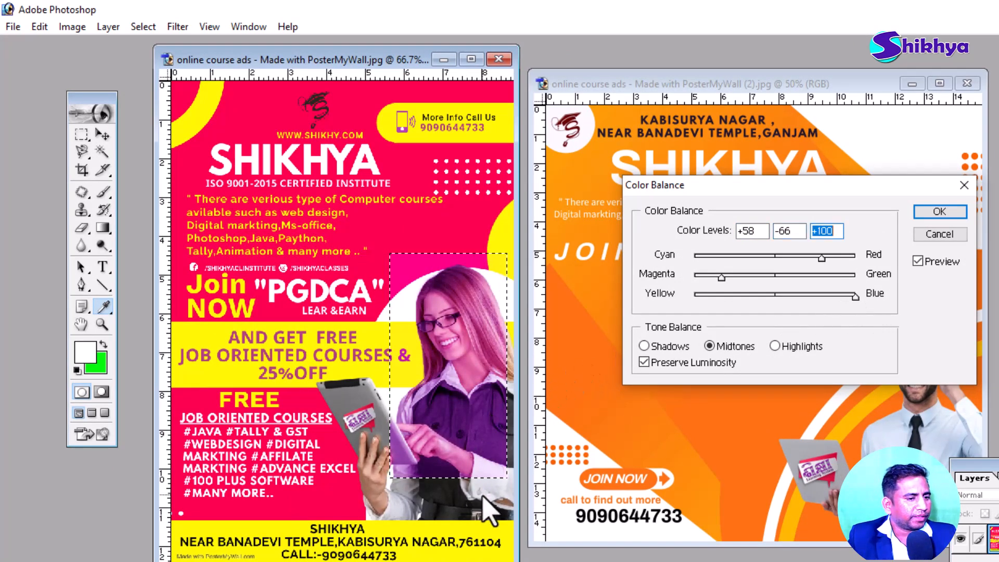
pyautogui.click(937, 212)
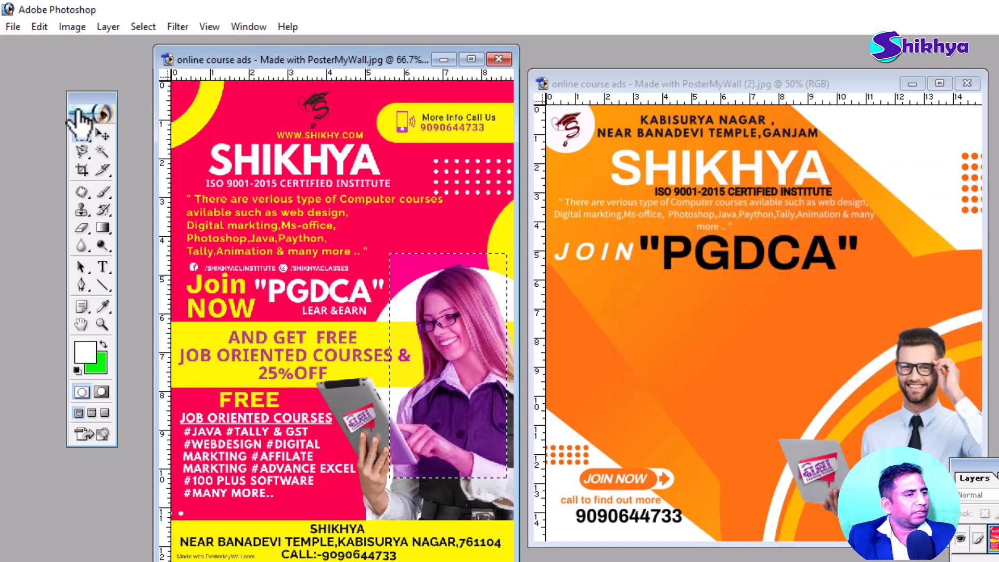
# - Try copying the selected woman into the orange poster with the Move tool, undo it, and return to the pink poster
pyautogui.click(79, 136)
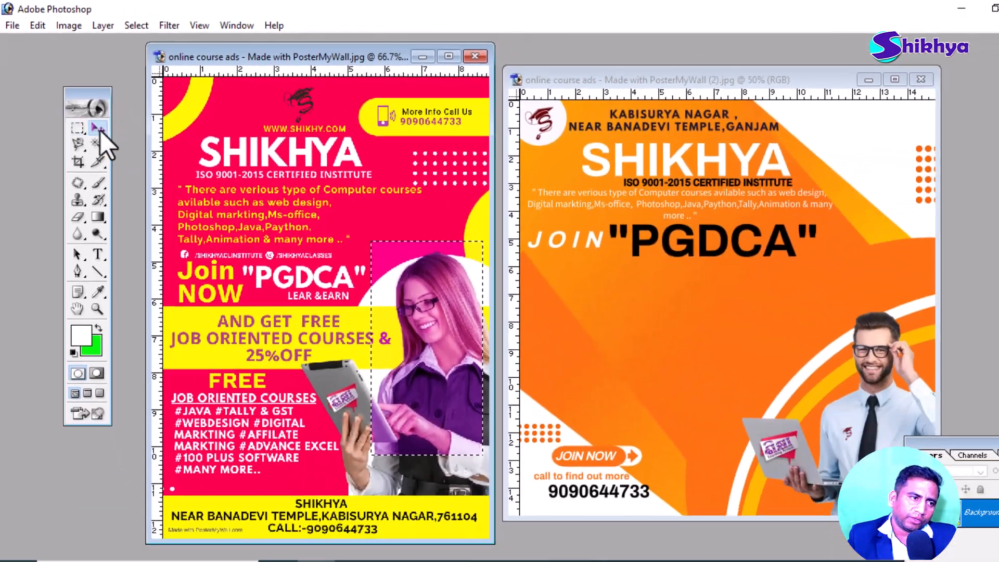
pyautogui.click(159, 211)
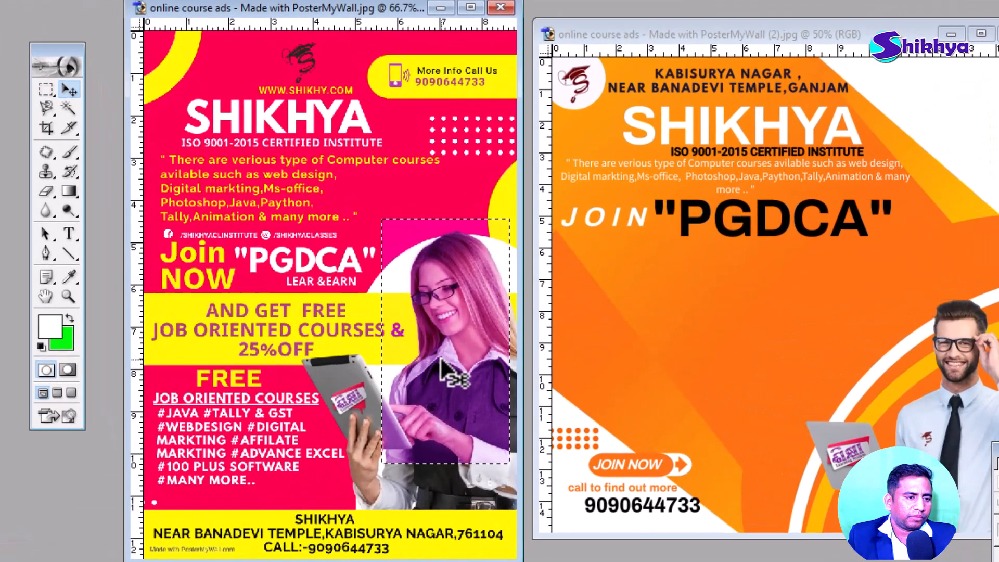
pyautogui.moveTo(442, 370); pyautogui.dragTo(677, 372)
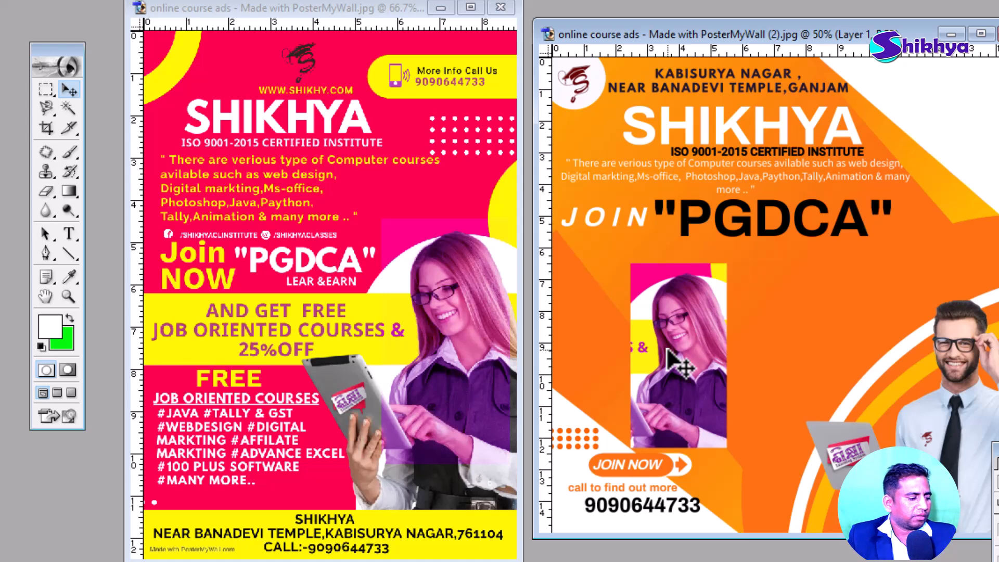
pyautogui.hotkey('ctrl', 'z')
pyautogui.click(493, 332)
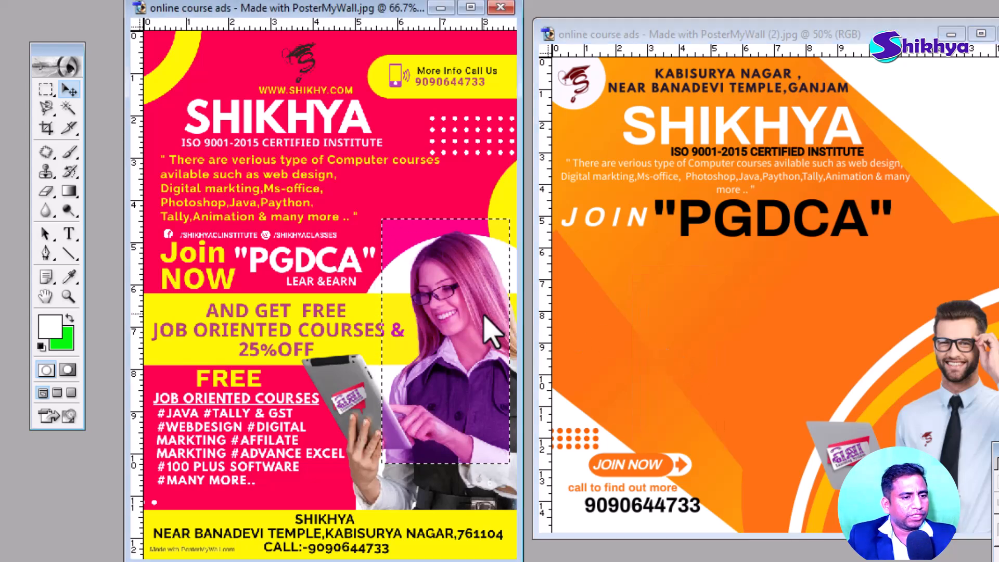
# - Paste the copied woman into the orange poster and move the pasted piece further right, above the man
pyautogui.click(718, 331)
pyautogui.hotkey('ctrl', 'v')
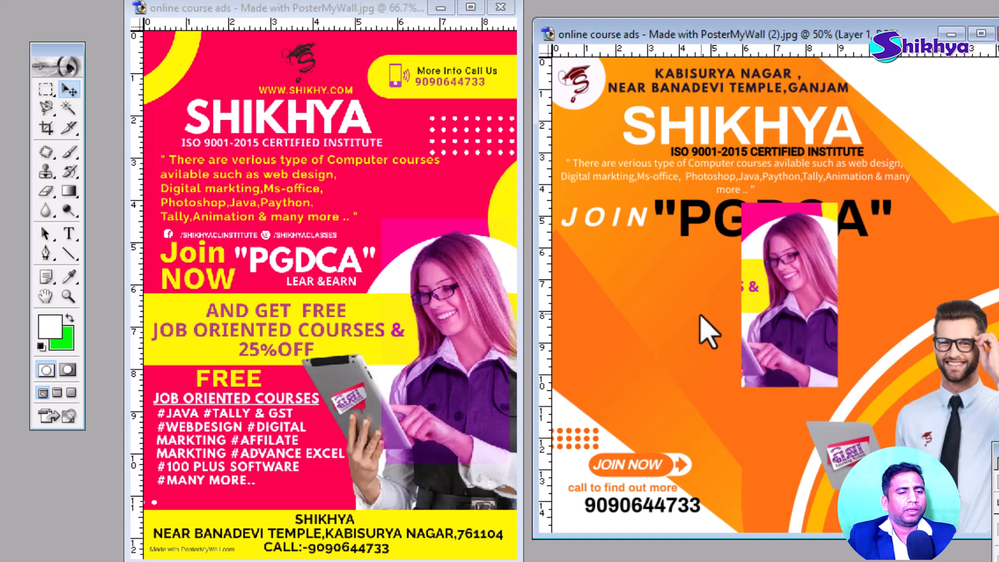
pyautogui.moveTo(799, 312); pyautogui.dragTo(864, 312)
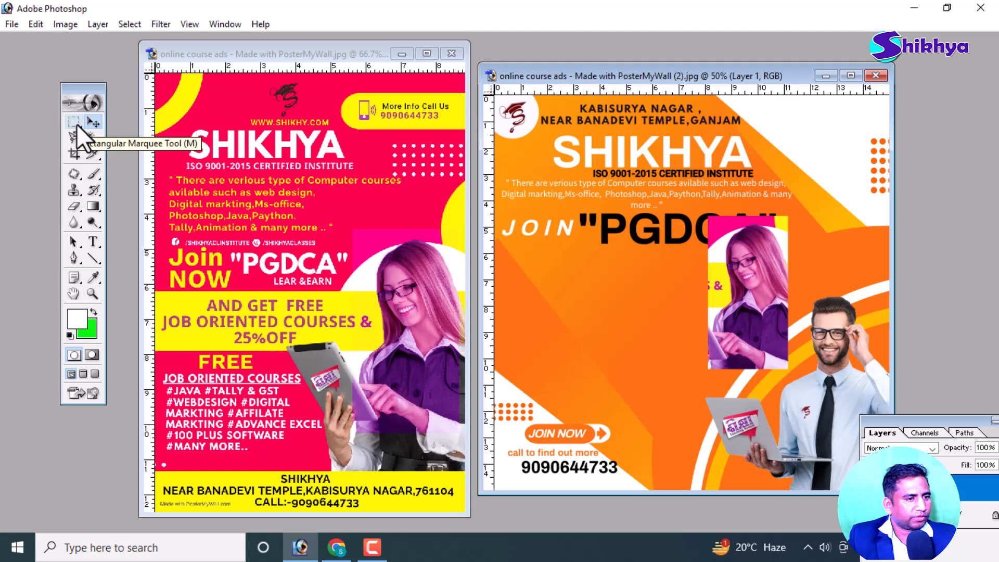
# - Clear the rectangular selection, choose the Elliptical Marquee tool, and draw and clear a trial ellipse around the pink poster's SHIKHYA heading
pyautogui.click(388, 272)
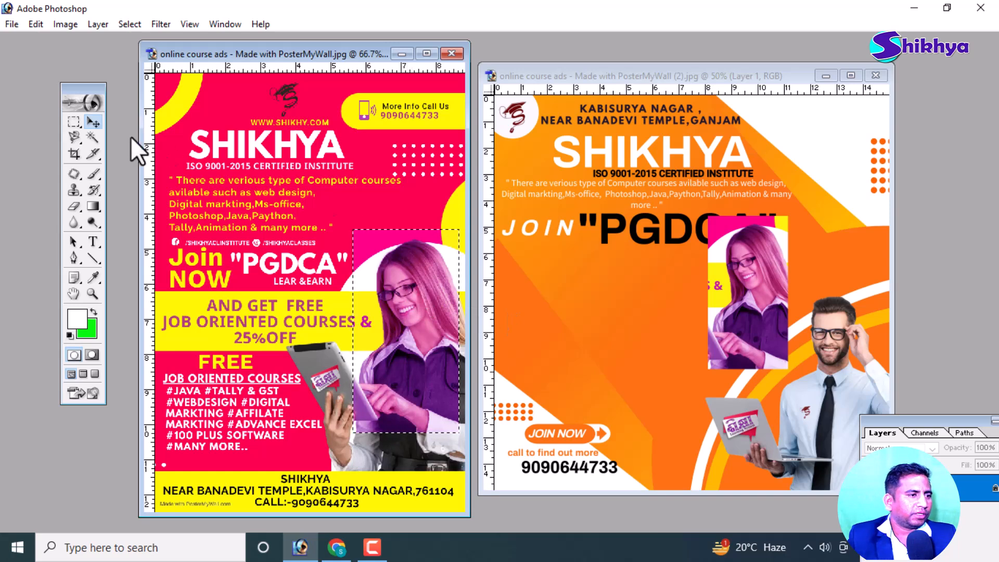
pyautogui.click(74, 122)
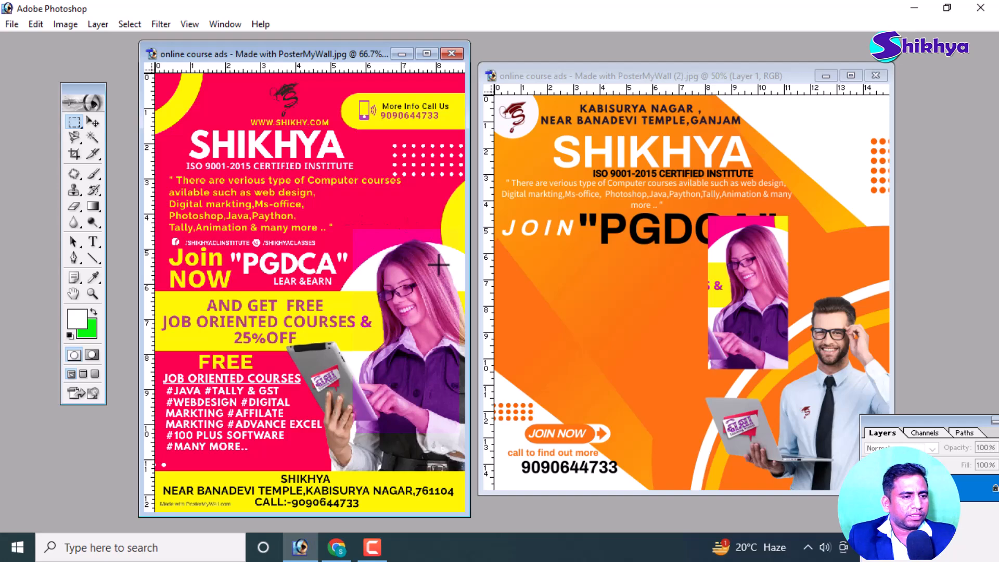
pyautogui.moveTo(74, 121); pyautogui.dragTo(113, 134)
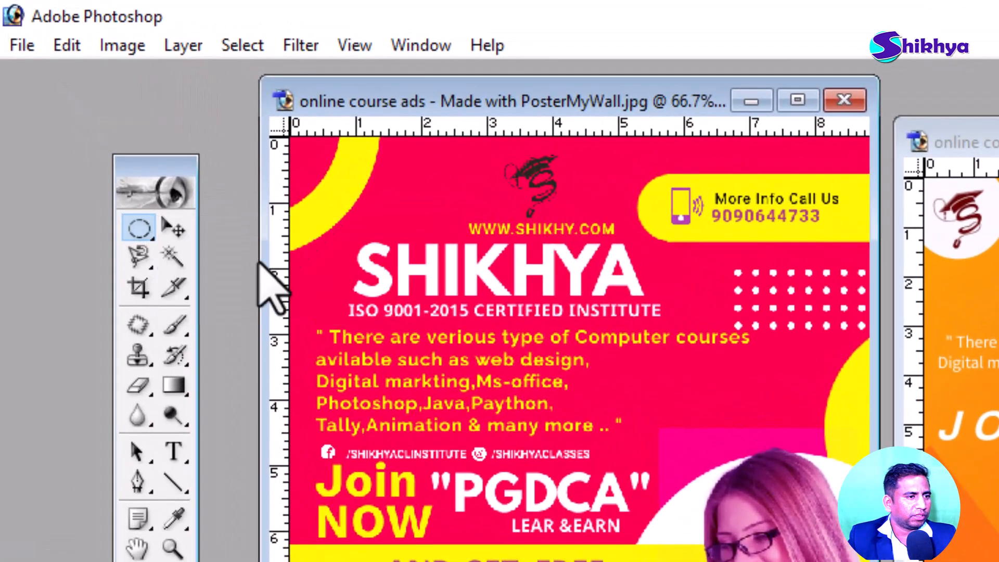
pyautogui.moveTo(348, 231)
pyautogui.mouseDown()
pyautogui.moveTo(470, 334)
pyautogui.moveTo(700, 375)
pyautogui.moveTo(735, 417)
pyautogui.moveTo(584, 308)
pyautogui.moveTo(575, 350)
pyautogui.moveTo(544, 341)
pyautogui.moveTo(888, 374)
pyautogui.moveTo(631, 338)
pyautogui.moveTo(748, 395)
pyautogui.moveTo(568, 357)
pyautogui.moveTo(528, 299)
pyautogui.moveTo(525, 315)
pyautogui.moveTo(542, 320)
pyautogui.mouseUp()
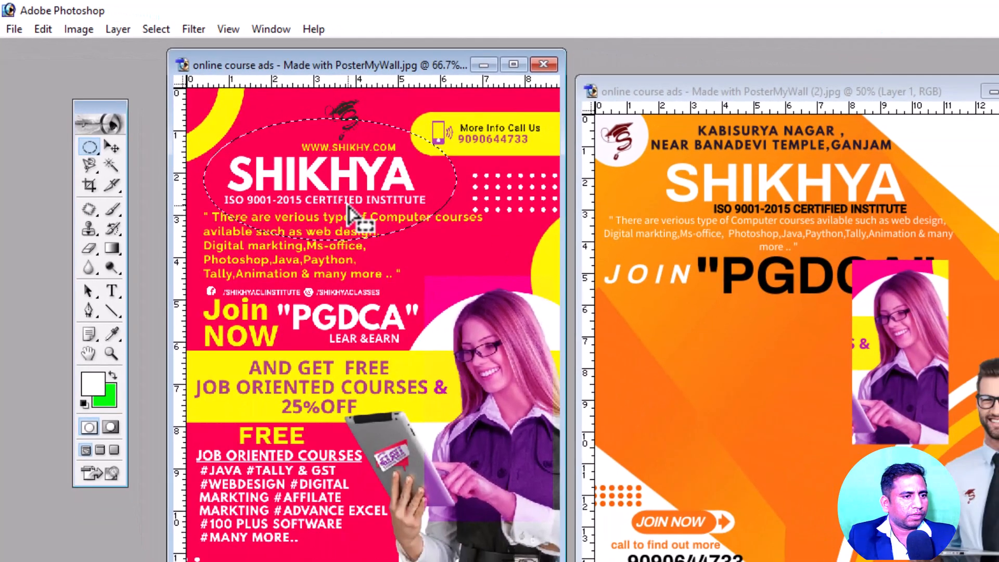
pyautogui.click(348, 206)
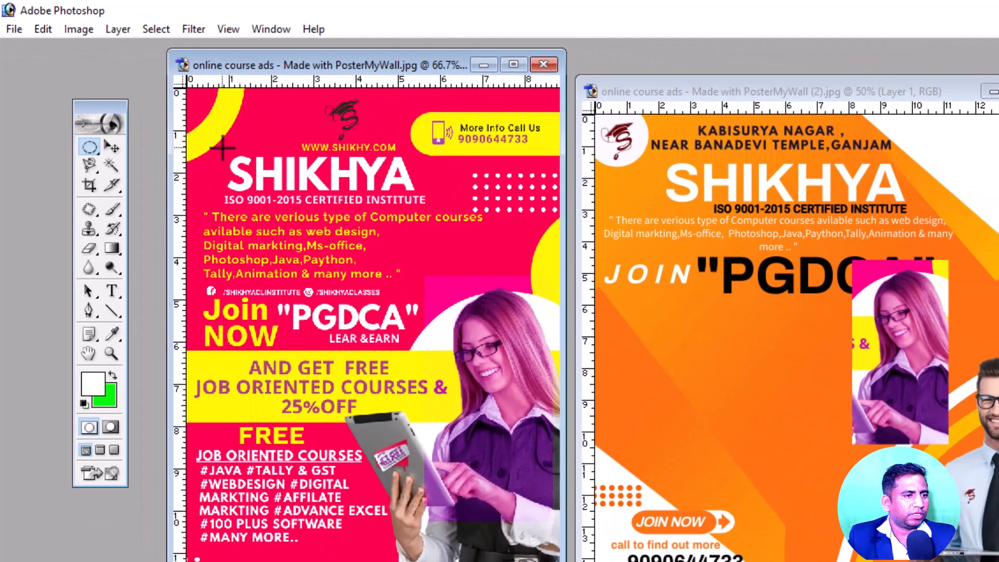
# - Select an ellipse around the SHIKHYA heading in the pink poster and paste a copy of it into the orange poster
pyautogui.moveTo(370, 218); pyautogui.dragTo(348, 198)
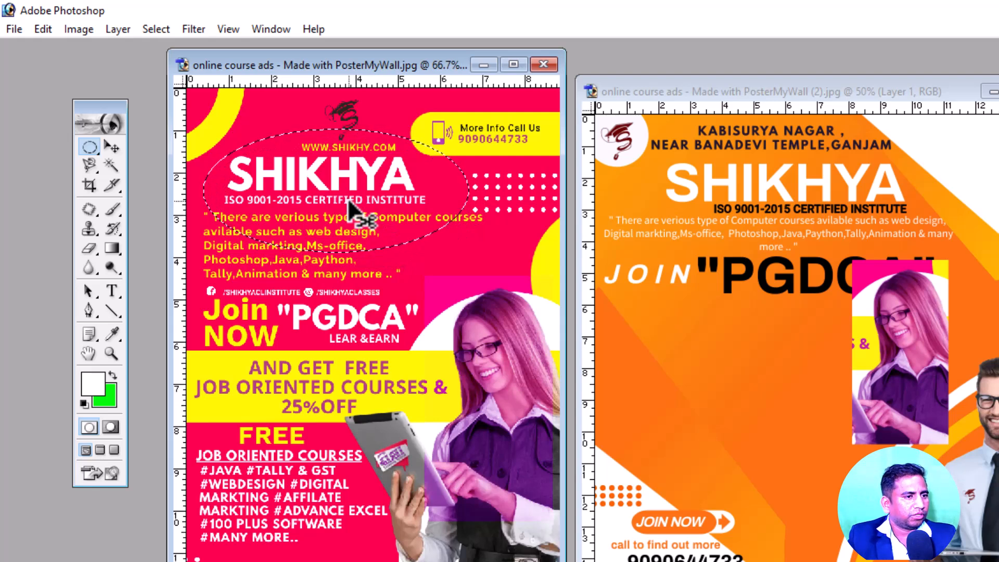
pyautogui.moveTo(348, 206); pyautogui.dragTo(673, 283)
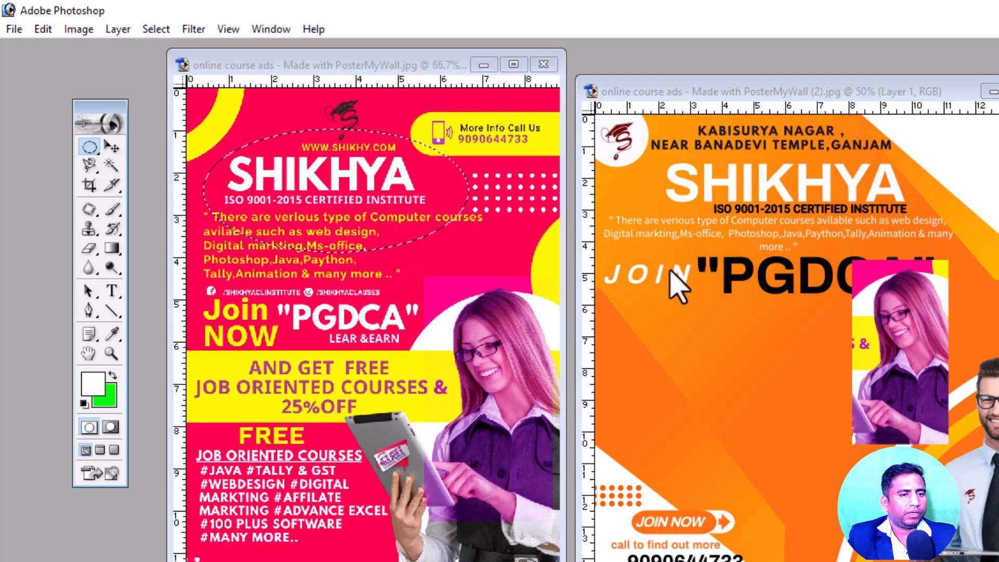
pyautogui.hotkey('ctrl', 'v')
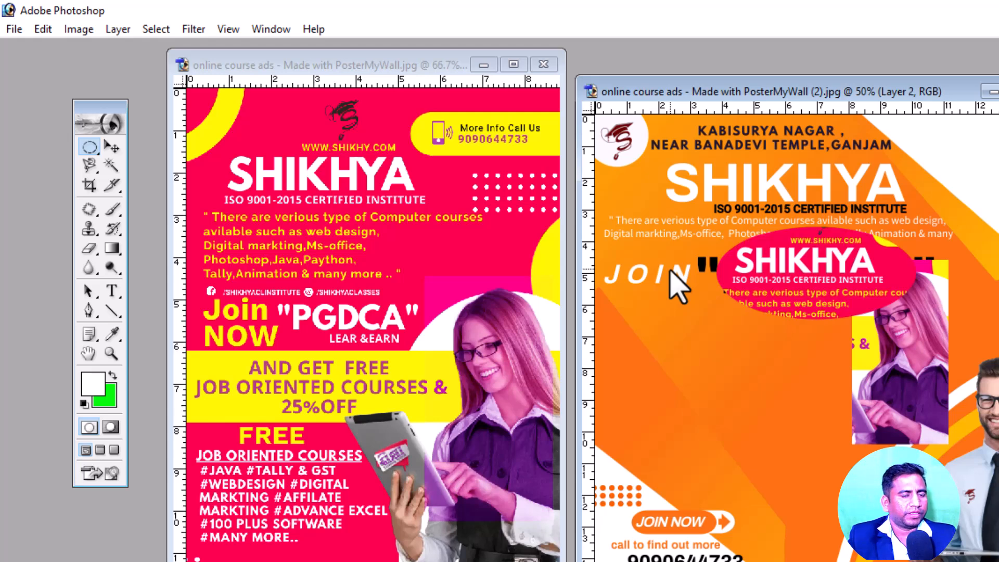
# - Apply a Color Balance adjustment of +60, +79, -64 to the midtones of the elliptical selection in the pink poster
pyautogui.click(368, 178)
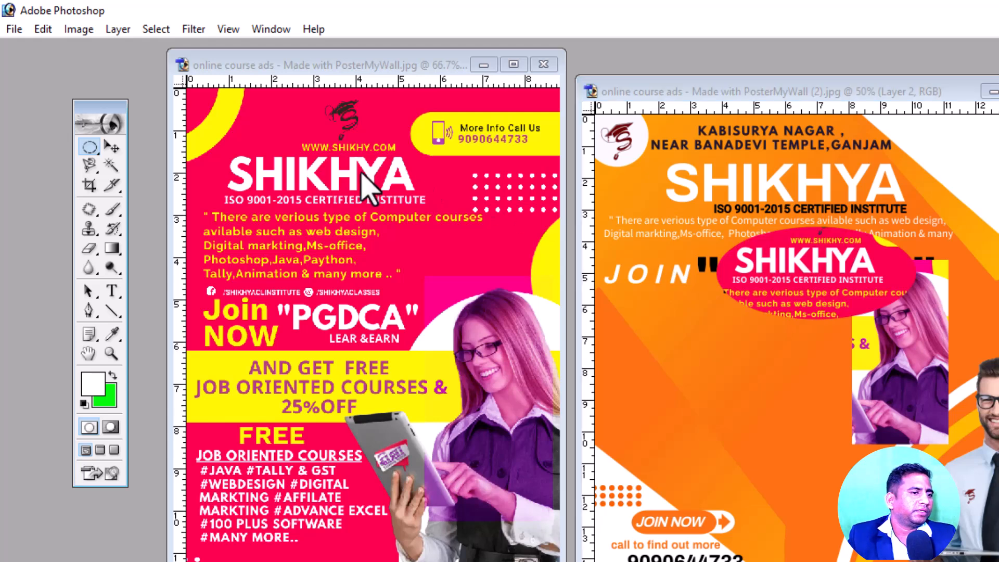
pyautogui.click(78, 29)
pyautogui.moveTo(130, 74)
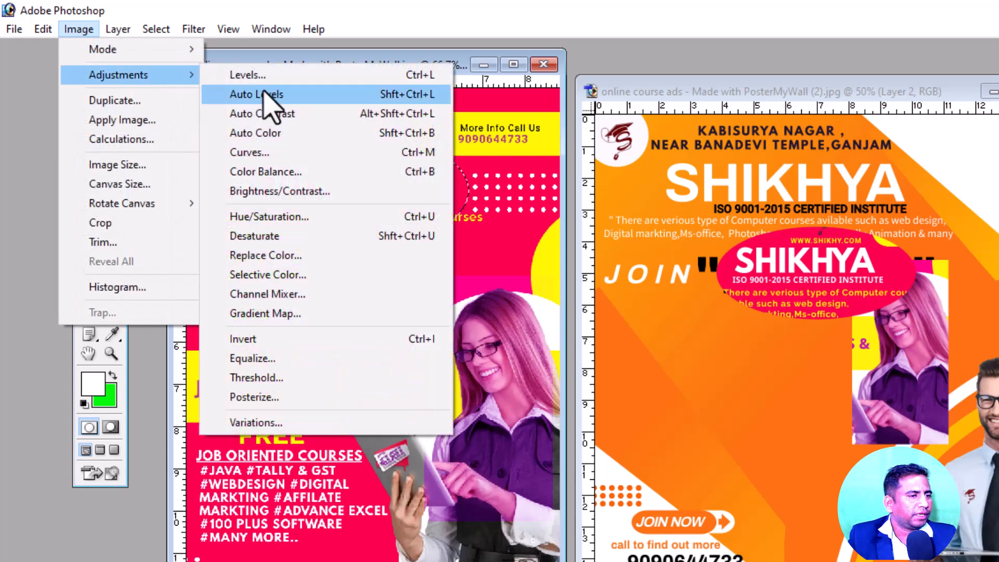
pyautogui.click(267, 172)
pyautogui.moveTo(844, 303); pyautogui.dragTo(914, 315)
pyautogui.moveTo(845, 324); pyautogui.dragTo(884, 323)
pyautogui.moveTo(798, 324); pyautogui.dragTo(789, 323)
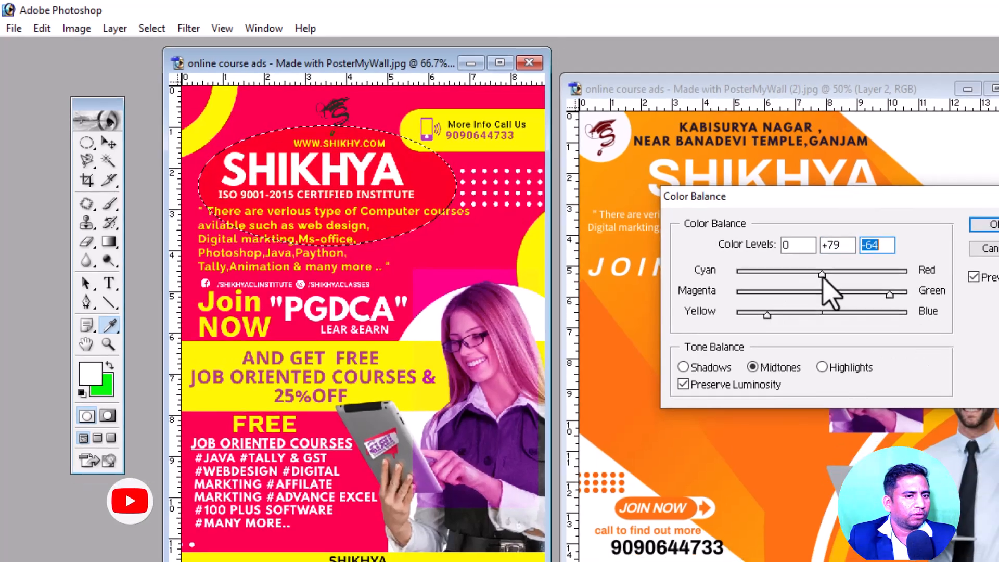
pyautogui.moveTo(823, 277); pyautogui.dragTo(873, 276)
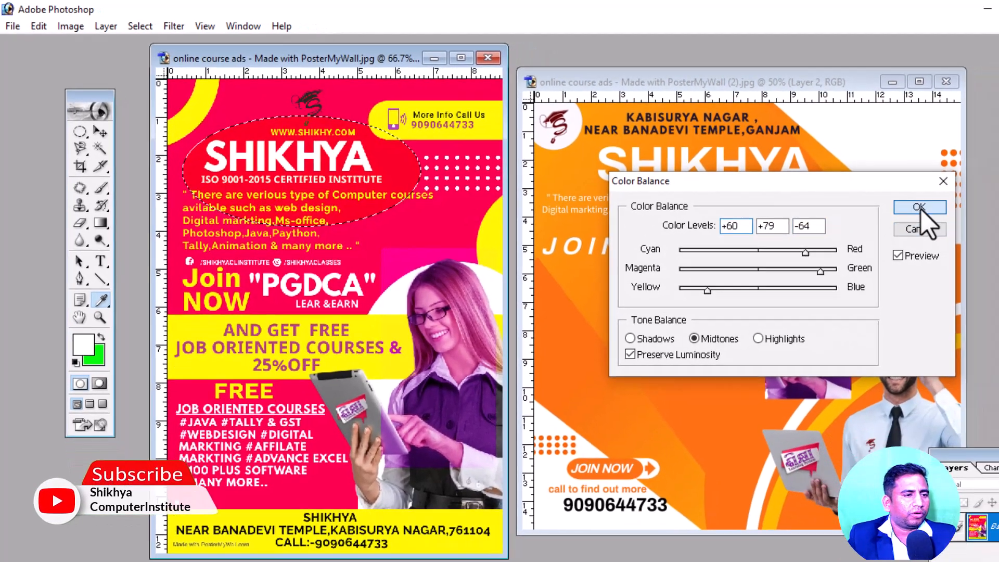
pyautogui.click(919, 207)
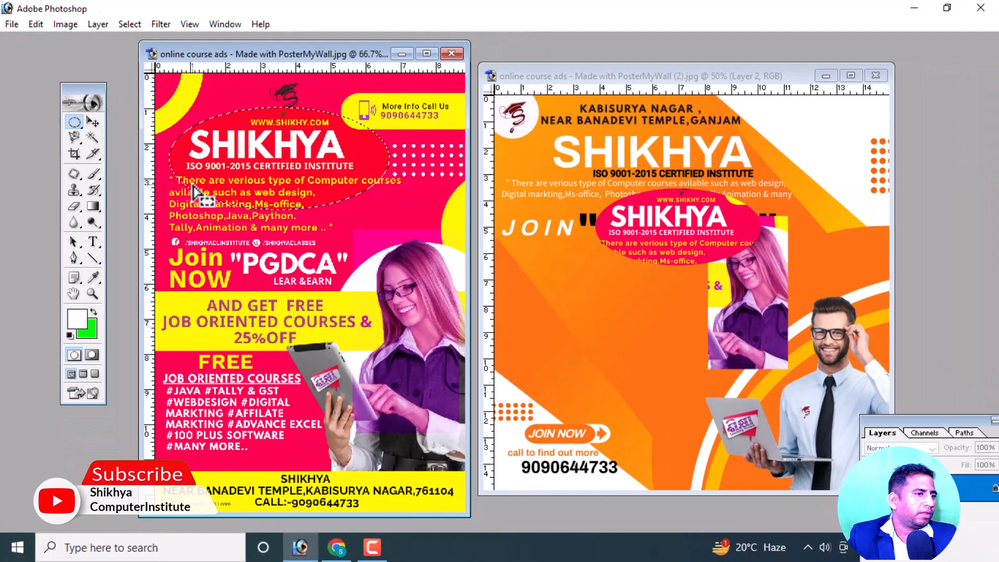
# - Copy the recolored ellipse with the Move tool into the orange poster, below the first ellipse, and reselect the Elliptical Marquee tool
pyautogui.click(93, 121)
pyautogui.moveTo(255, 156); pyautogui.dragTo(601, 300)
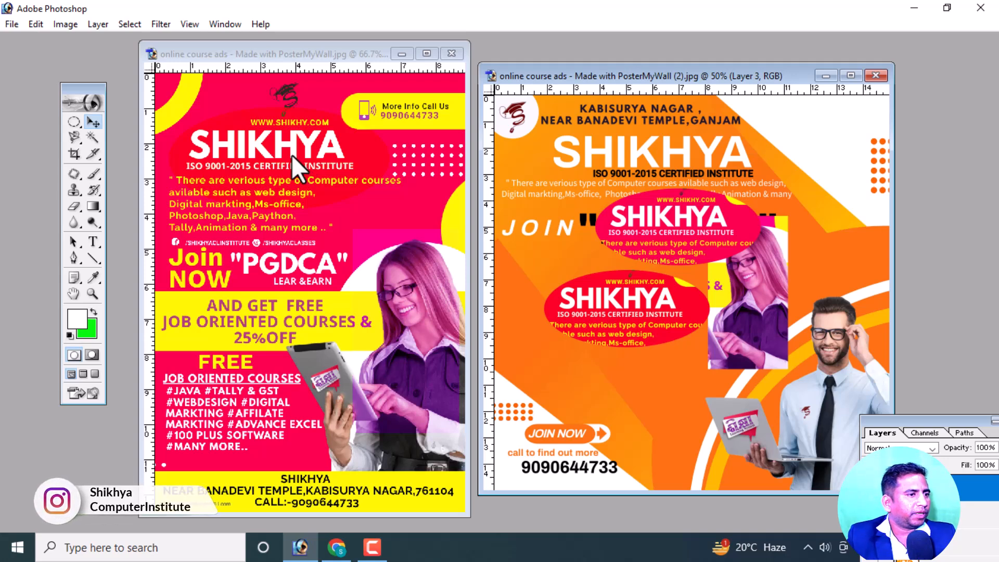
pyautogui.click(75, 124)
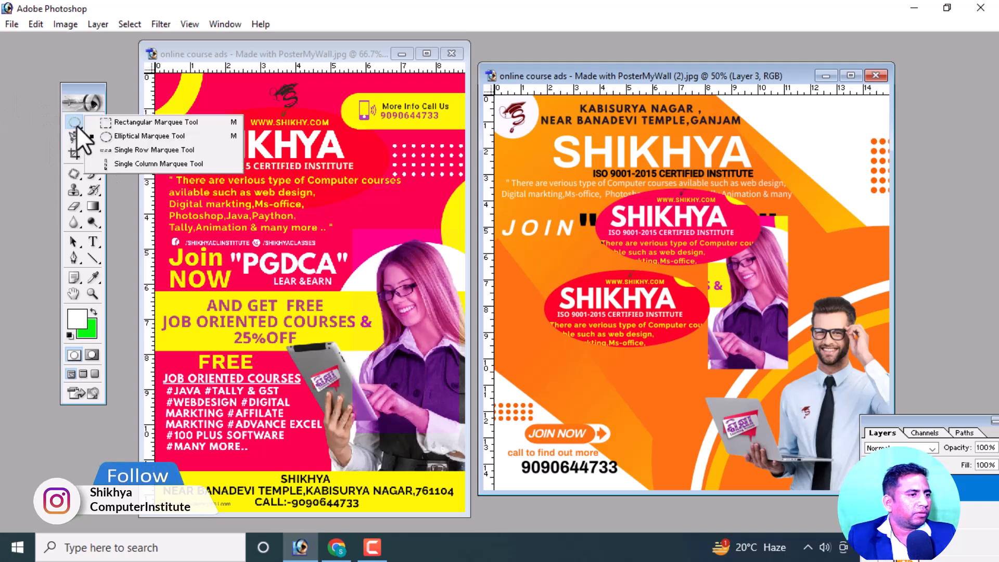
pyautogui.click(78, 123)
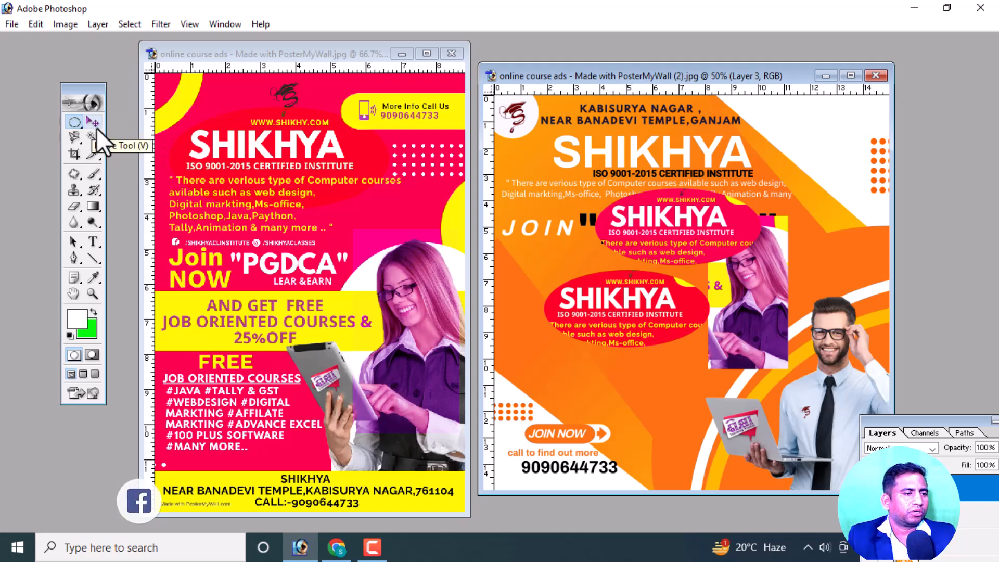
# - Minimize the pink poster window and move the orange poster window left into the freed space
pyautogui.moveTo(610, 74); pyautogui.dragTo(647, 69)
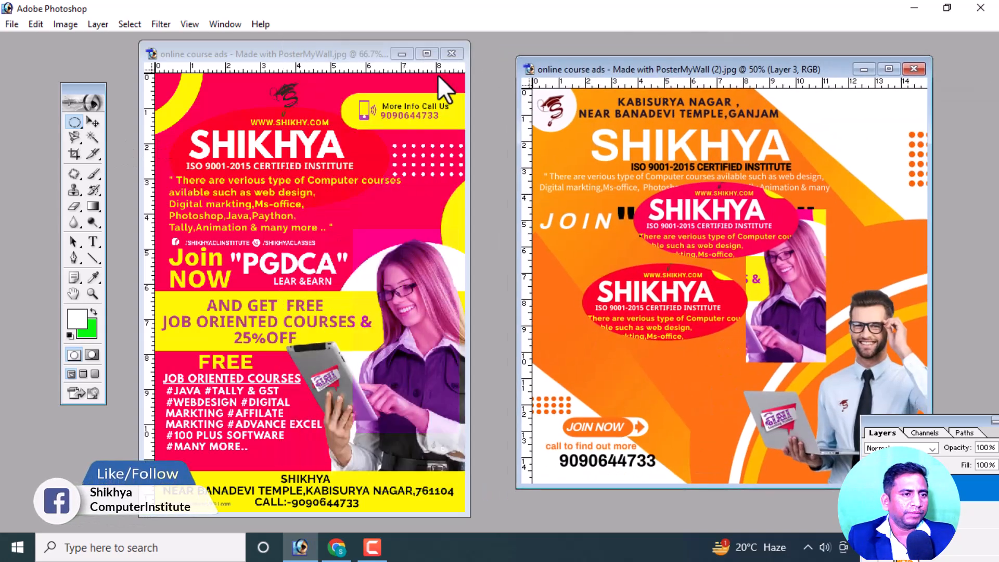
pyautogui.click(401, 54)
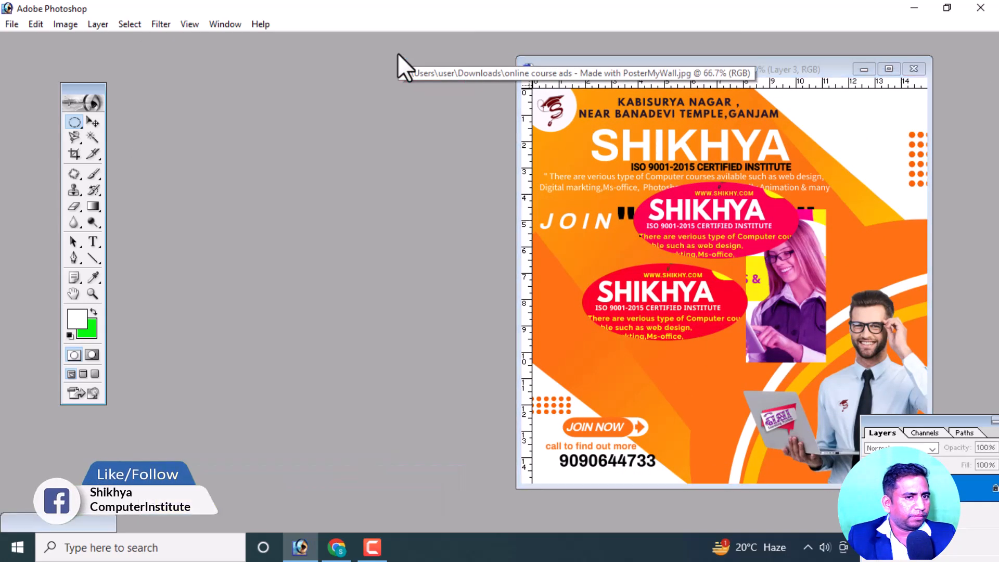
pyautogui.moveTo(708, 64); pyautogui.dragTo(474, 56)
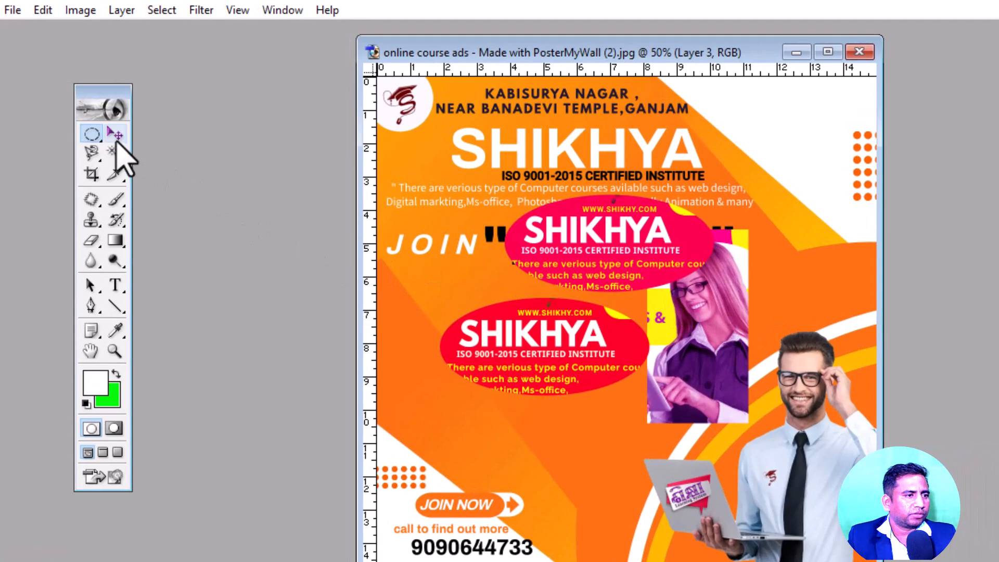
# - Move the lower SHIKHYA ellipse down and to the left in the orange poster with the Move tool
pyautogui.click(104, 130)
pyautogui.moveTo(619, 265); pyautogui.dragTo(592, 290)
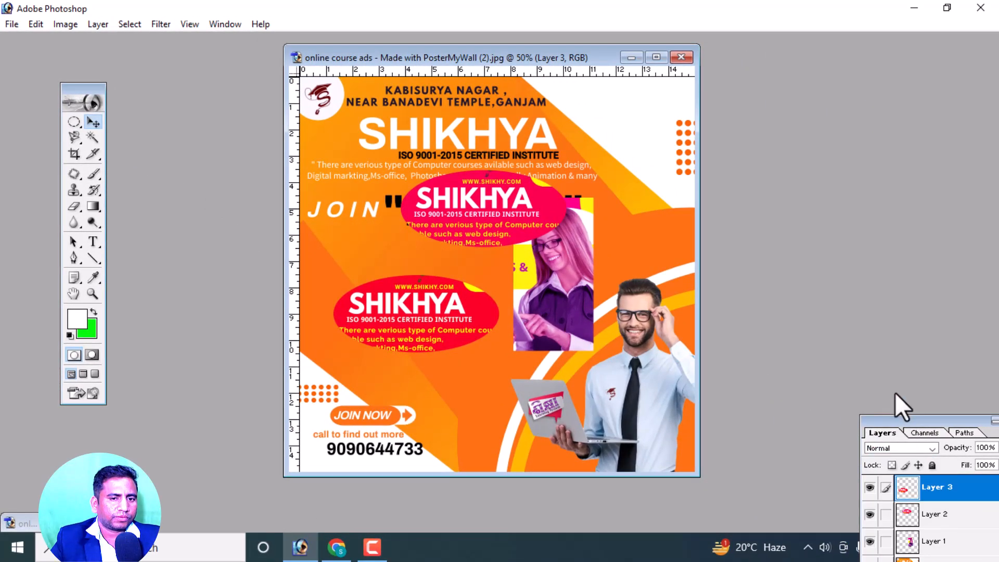
# - Move the Layers palette up beside the orange poster so every layer shows, and hide and reshow the Background layer
pyautogui.moveTo(841, 161); pyautogui.dragTo(848, 82)
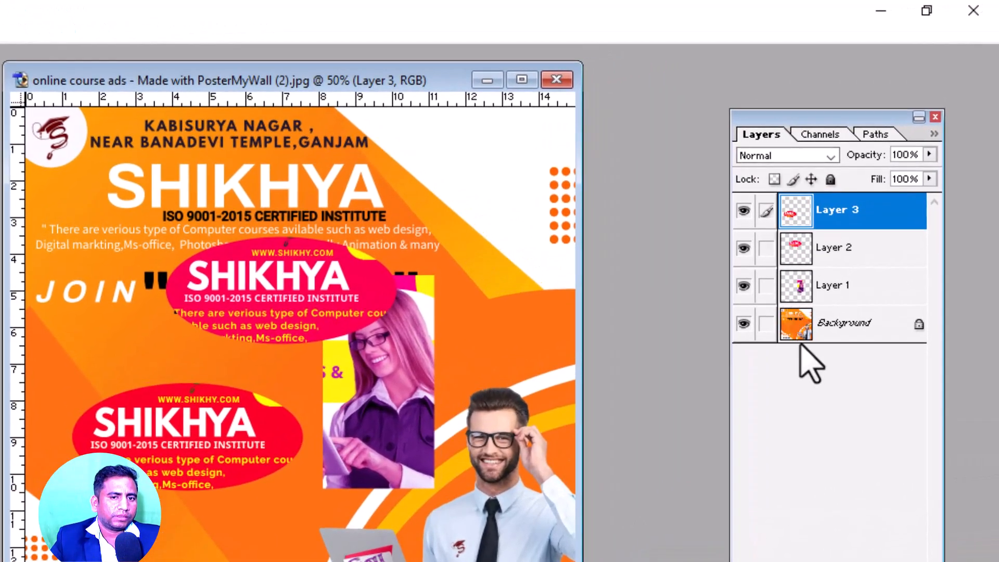
pyautogui.click(744, 325)
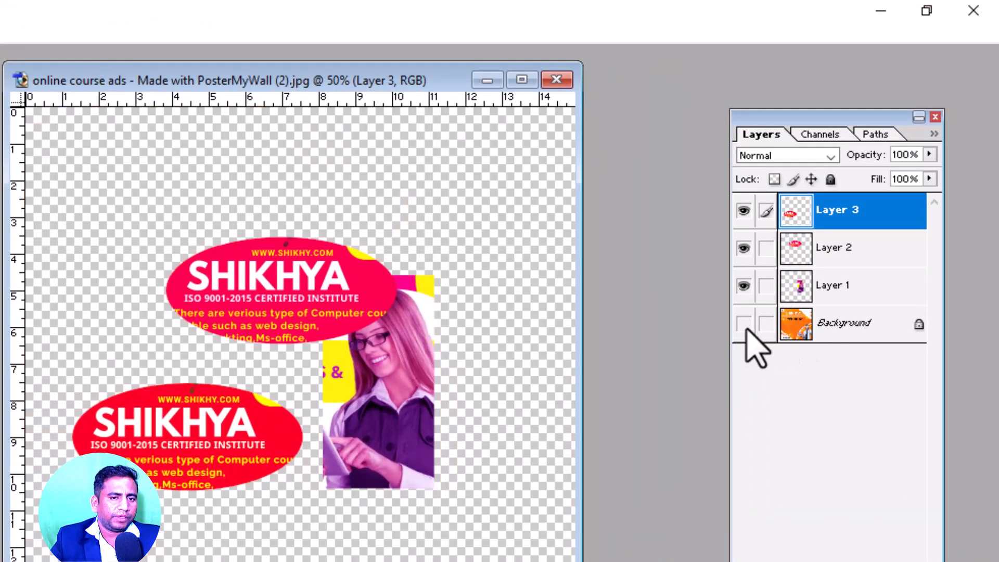
pyautogui.click(744, 325)
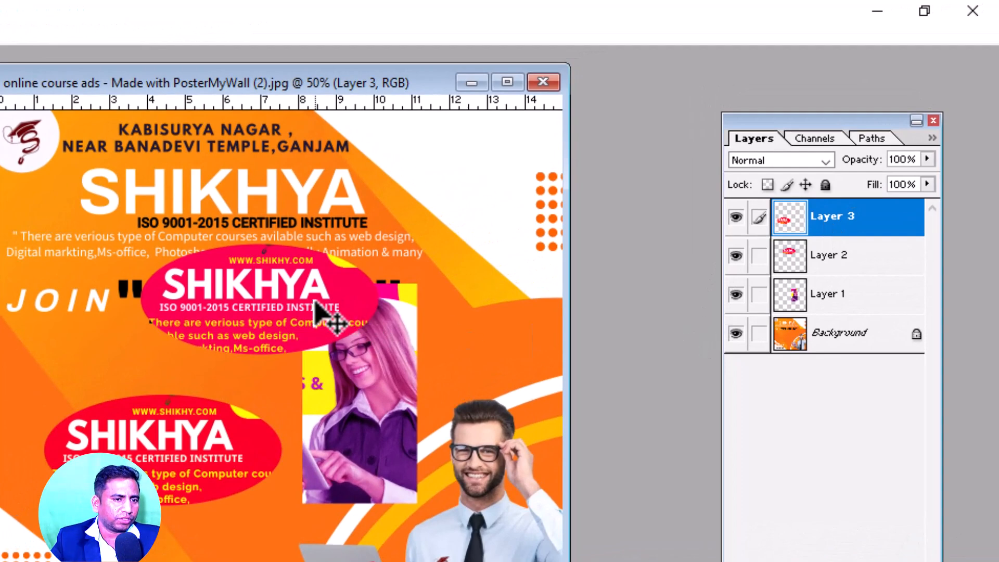
# - Select Layer 2 and move the upper ellipse to the poster's upper left, and move Layer 1's woman to the upper right
pyautogui.rightClick(333, 308)
pyautogui.click(333, 317)
pyautogui.moveTo(330, 316); pyautogui.dragTo(187, 227)
pyautogui.rightClick(406, 378)
pyautogui.click(422, 391)
pyautogui.moveTo(380, 385); pyautogui.dragTo(452, 267)
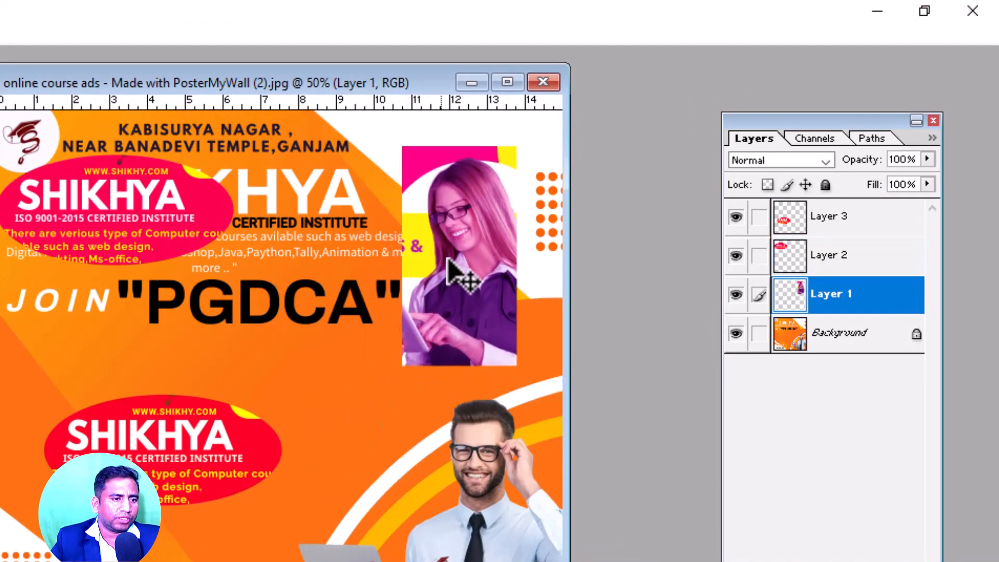
# - Select Layer 3 and move the lower ellipse right toward the man, and move Layer 2's ellipse down and right over "PGDCA"
pyautogui.rightClick(205, 458)
pyautogui.click(244, 468)
pyautogui.moveTo(205, 473); pyautogui.dragTo(327, 456)
pyautogui.rightClick(141, 236)
pyautogui.click(196, 249)
pyautogui.moveTo(142, 241); pyautogui.dragTo(242, 279)
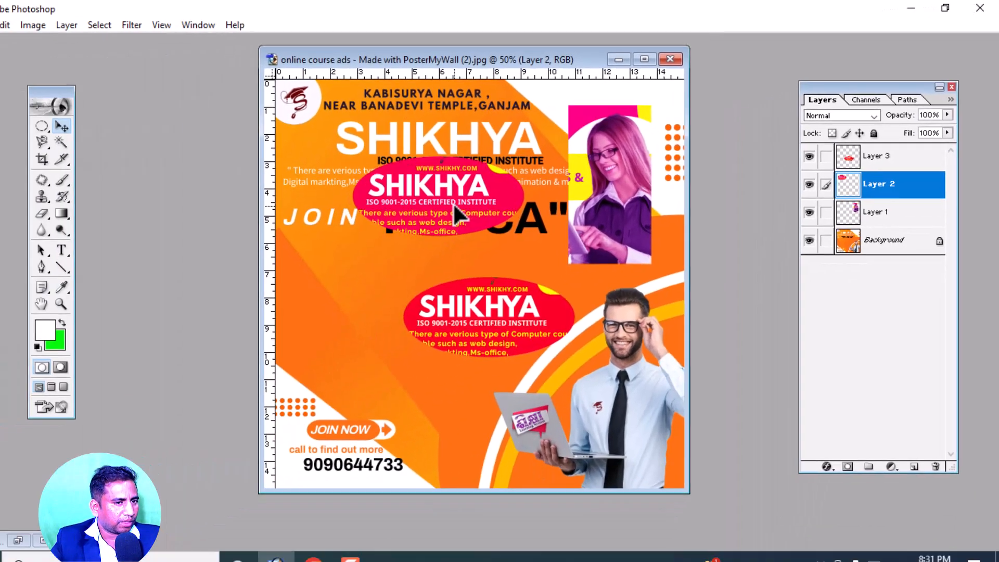
# - Select Layer 1 on the canvas and move the woman's picture down to just above the man's head
pyautogui.rightClick(625, 194)
pyautogui.click(654, 200)
pyautogui.moveTo(622, 212); pyautogui.dragTo(634, 229)
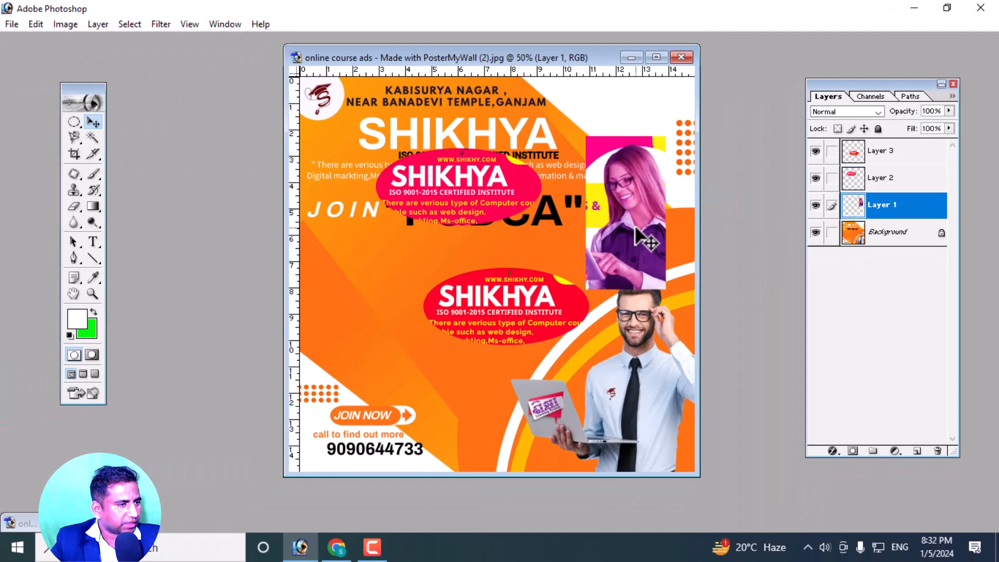